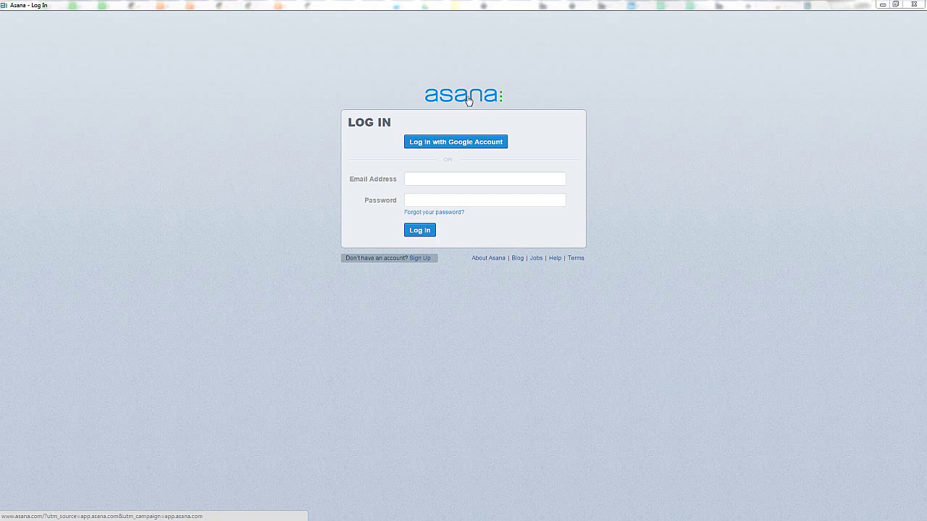
Step: Sign in to Asana with the Google account to reach the My Tasks list
{"action": "left_click", "coordinate": [430, 144]}
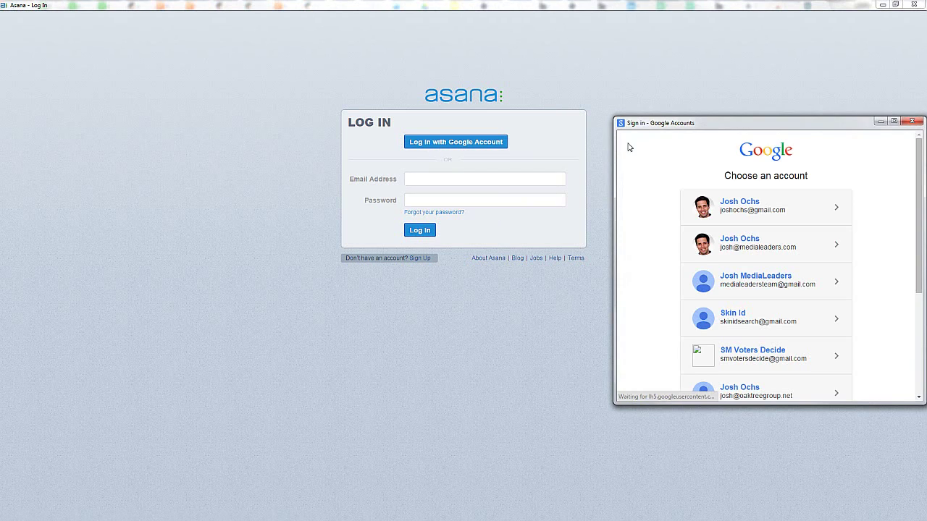
{"action": "left_click", "coordinate": [768, 248]}
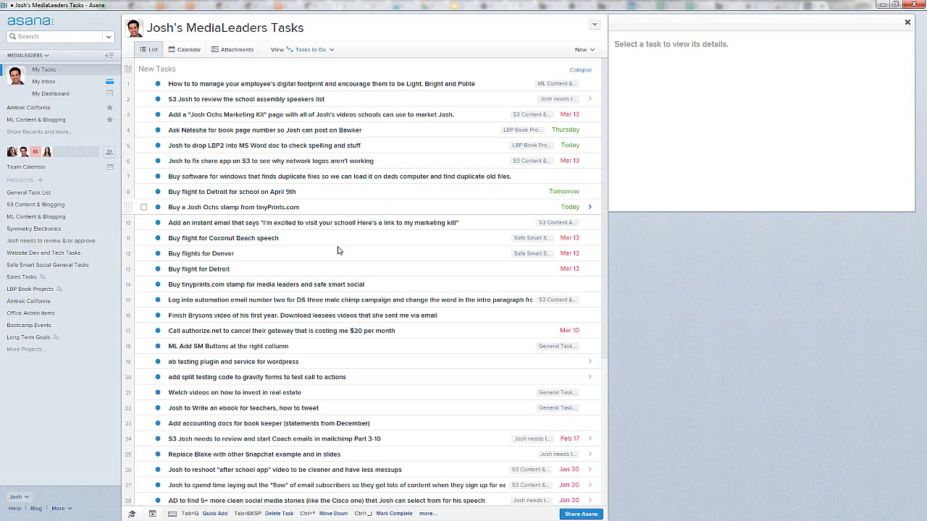
Step: Check My Dashboard, then move the digital-footprint task below the school assembly speakers task
{"action": "scroll", "coordinate": [332, 238], "scroll_direction": "down", "scroll_amount": 5}
{"action": "scroll", "coordinate": [333, 239], "scroll_direction": "up", "scroll_amount": 4}
{"action": "scroll", "coordinate": [333, 238], "scroll_direction": "up", "scroll_amount": 2}
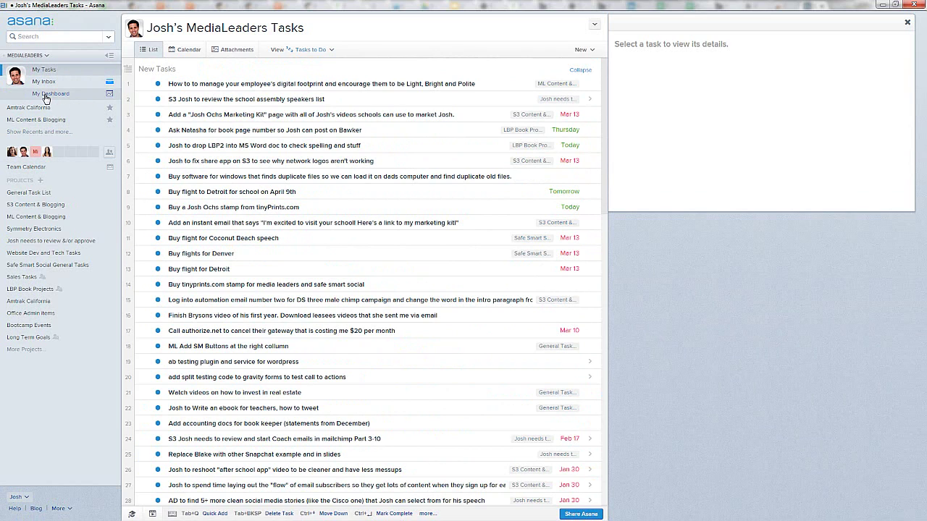
{"action": "left_click", "coordinate": [45, 94]}
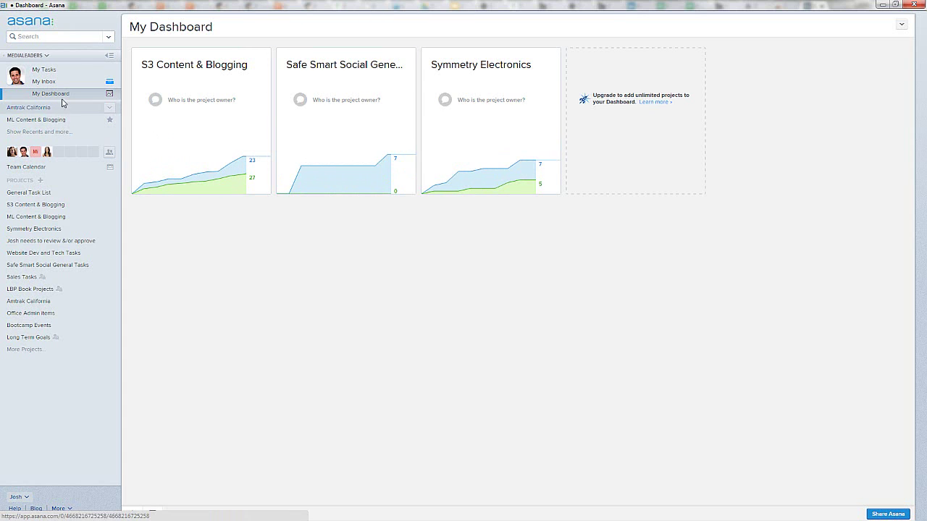
{"action": "left_click", "coordinate": [51, 75]}
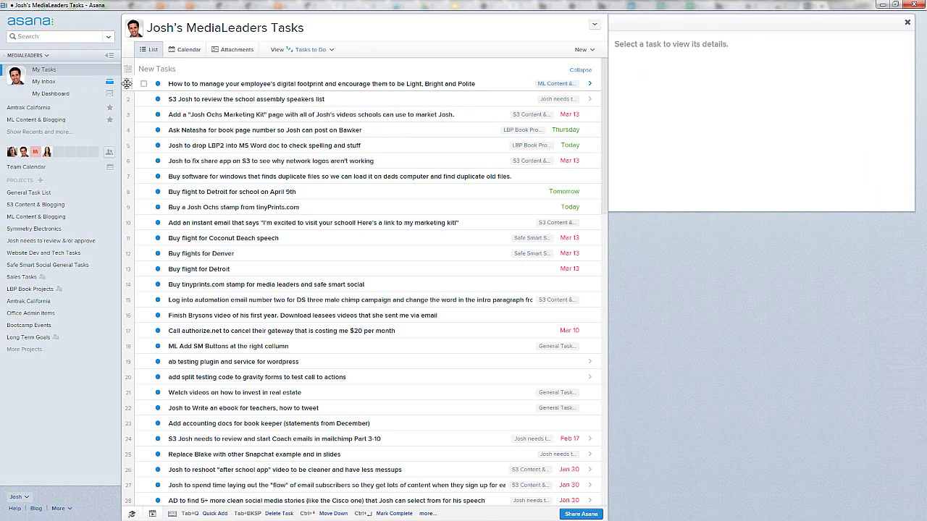
{"action": "left_click_drag", "start_coordinate": [127, 84], "coordinate": [127, 99]}
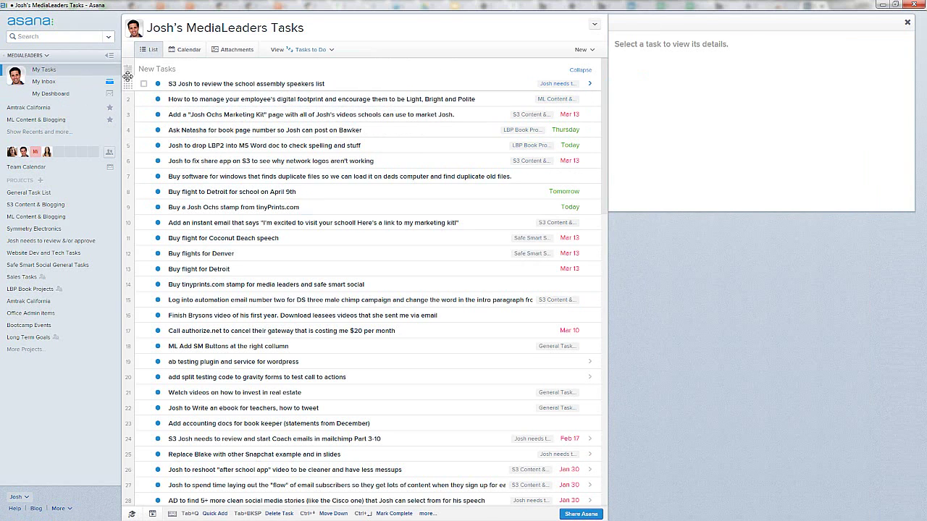
Step: Open S3 Content & Blogging and show the email-subscriber flow newsletter task's details
{"action": "left_click", "coordinate": [40, 206]}
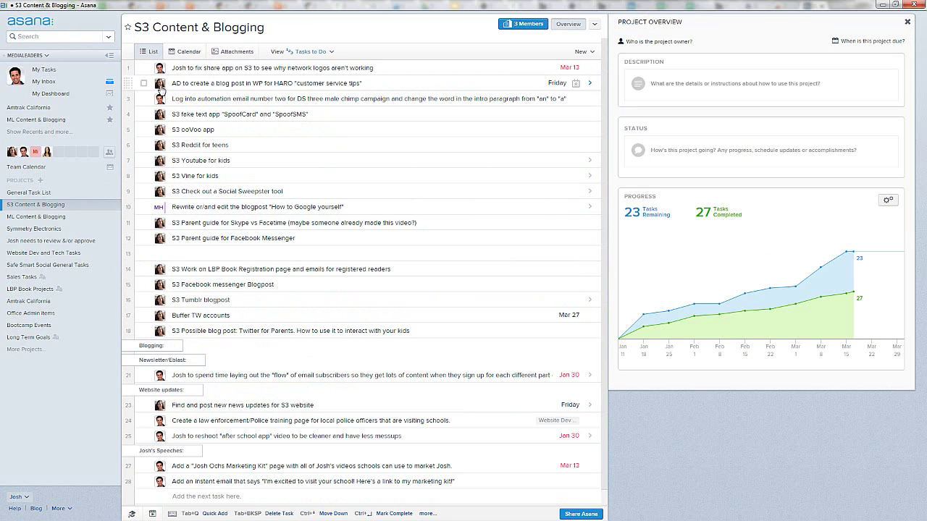
{"action": "mouse_move", "coordinate": [161, 91]}
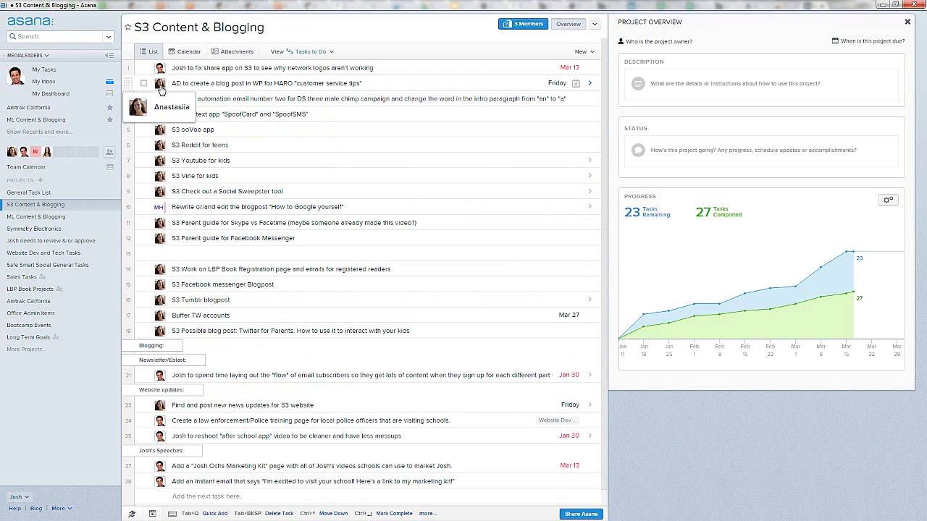
{"action": "left_click", "coordinate": [224, 84]}
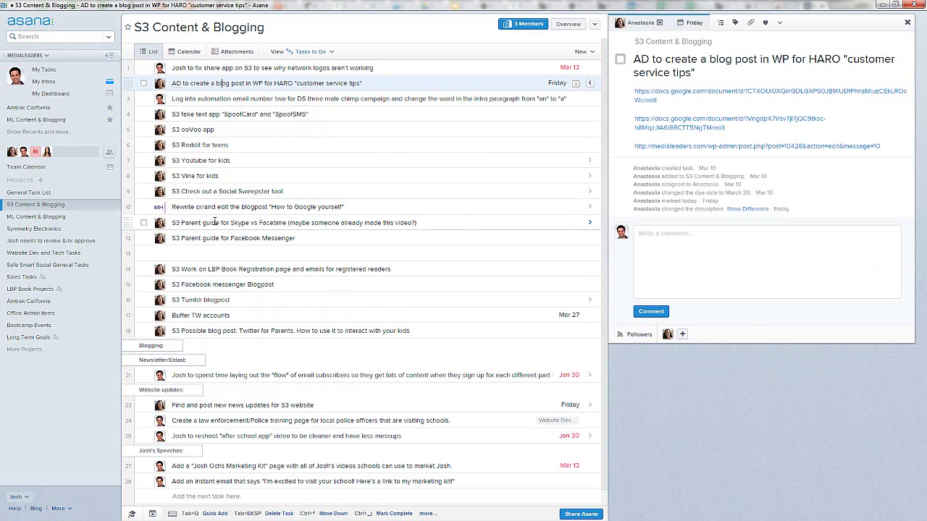
{"action": "left_click", "coordinate": [217, 375]}
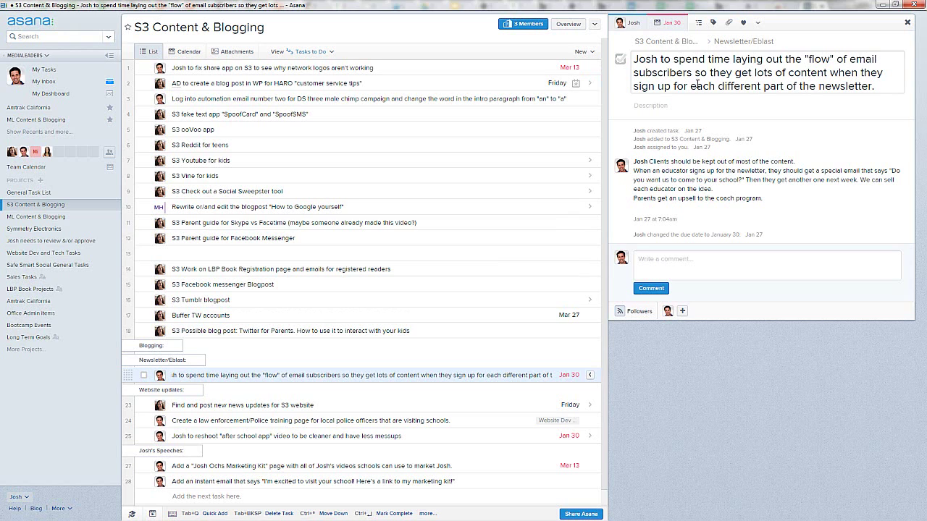
Step: Change the email-subscriber flow task's due date from Jan 30 to March 20, 2015
{"action": "left_click", "coordinate": [851, 86]}
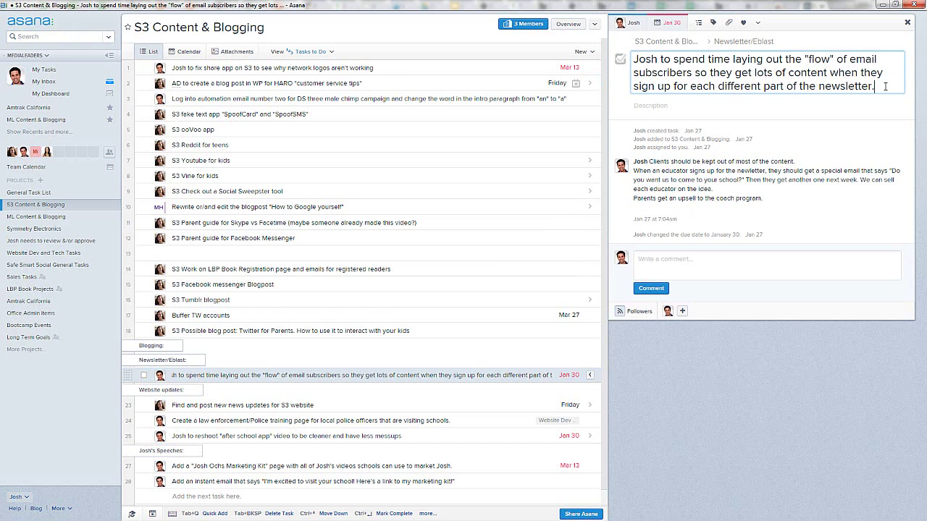
{"action": "left_click", "coordinate": [669, 27]}
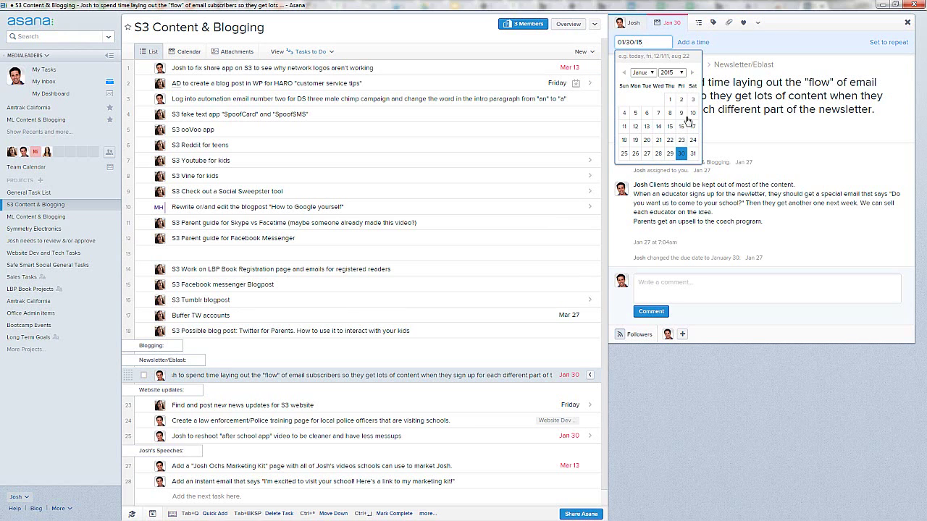
{"action": "left_click", "coordinate": [692, 73]}
{"action": "left_click", "coordinate": [693, 73]}
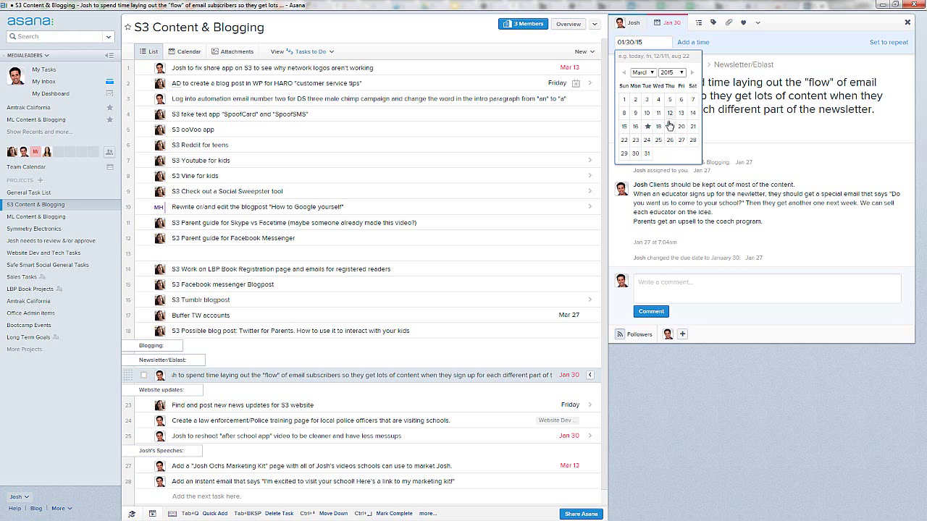
{"action": "left_click", "coordinate": [680, 126]}
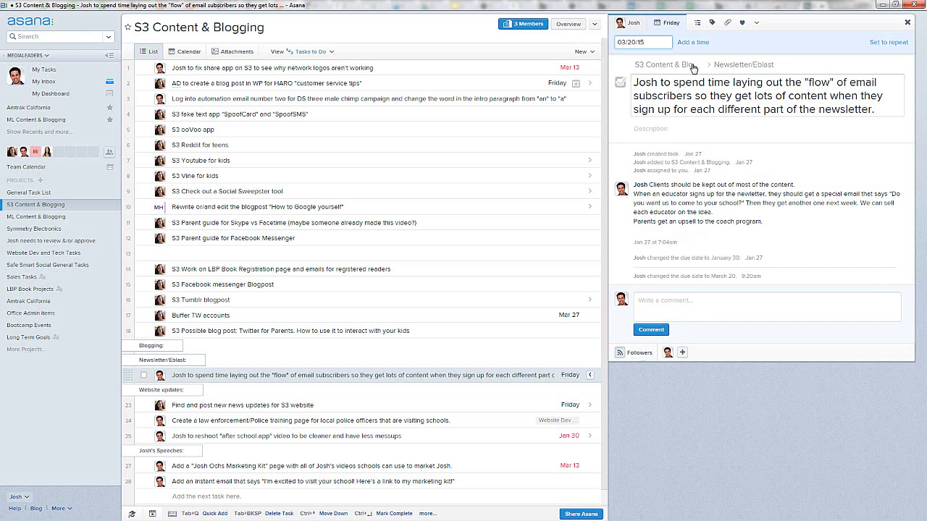
Step: Add the subtask 'Make sure that emails are from no-reply' to the email-subscriber flow task
{"action": "left_click", "coordinate": [697, 26]}
{"action": "left_click", "coordinate": [697, 27]}
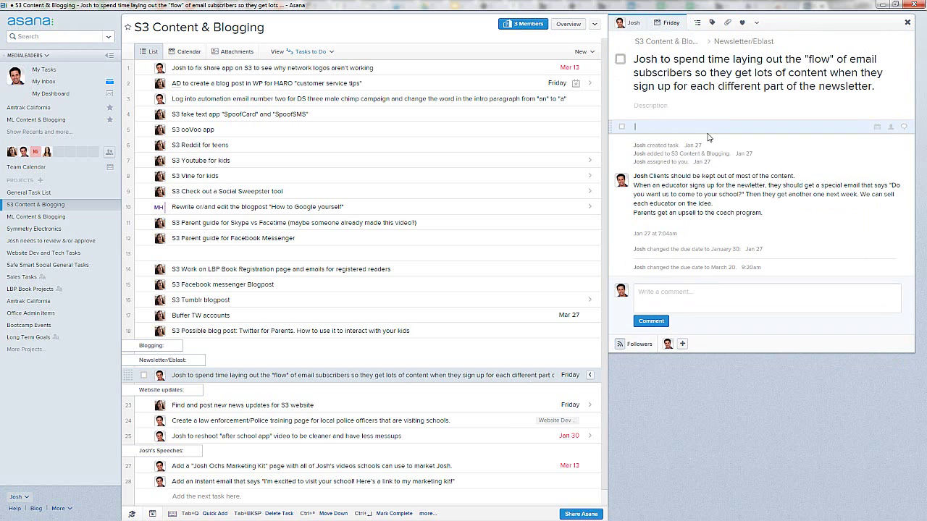
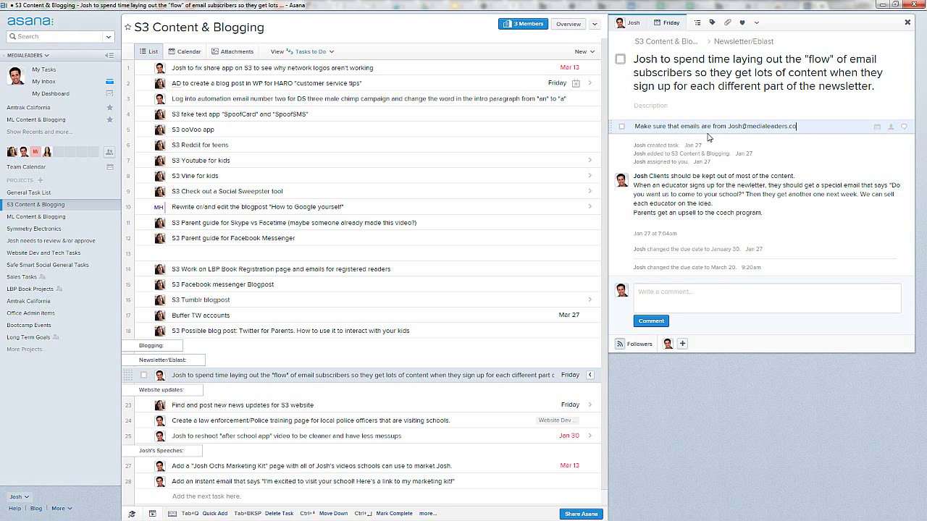
{"action": "type", "text": "om"}
{"action": "key", "text": "Return"}
Step: Add the subtask 'Who's going to do this?' and start a third 'What's' subtask
{"action": "type", "text": "Who"}
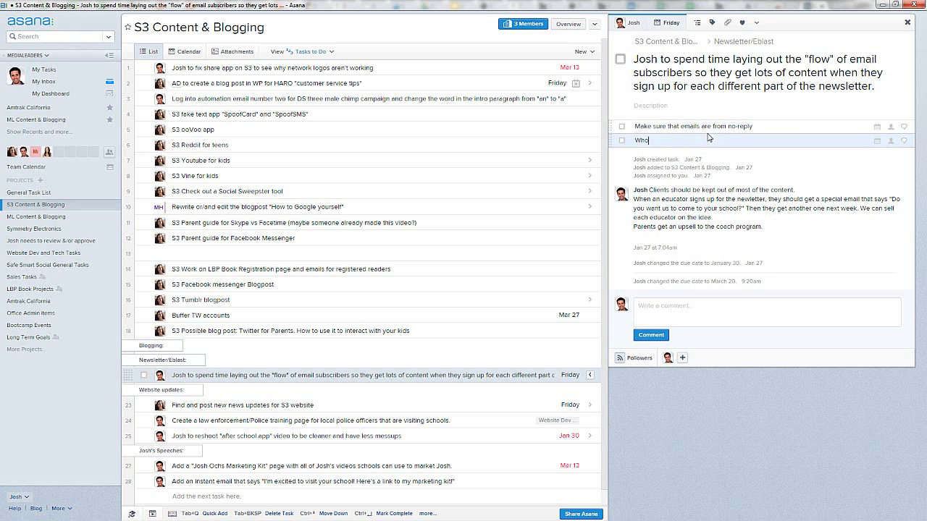
{"action": "type", "text": "'s going to do this?"}
{"action": "key", "text": "Return"}
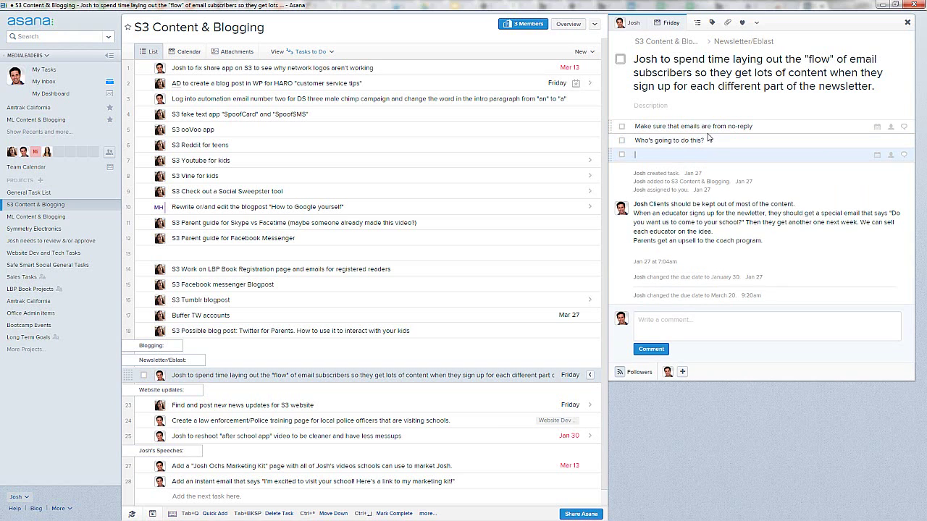
{"action": "type", "text": "What's the"}
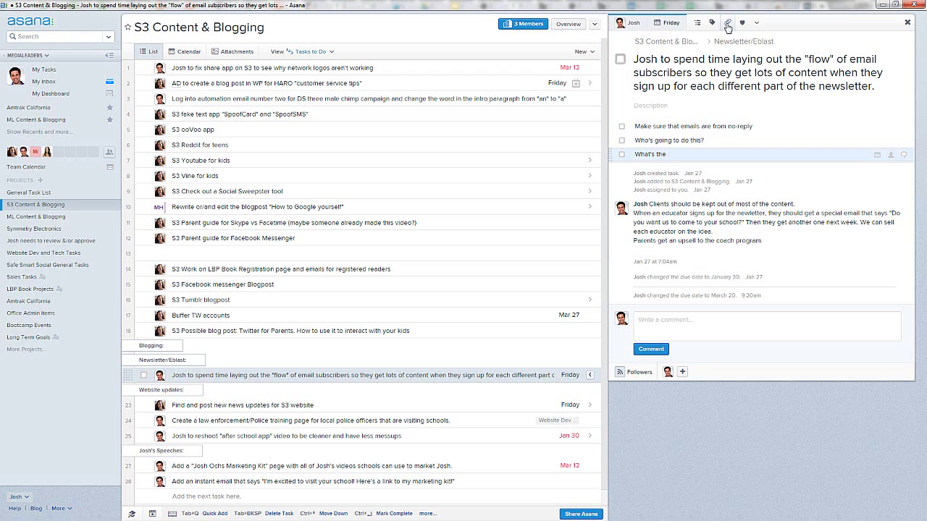
{"action": "left_click", "coordinate": [756, 24]}
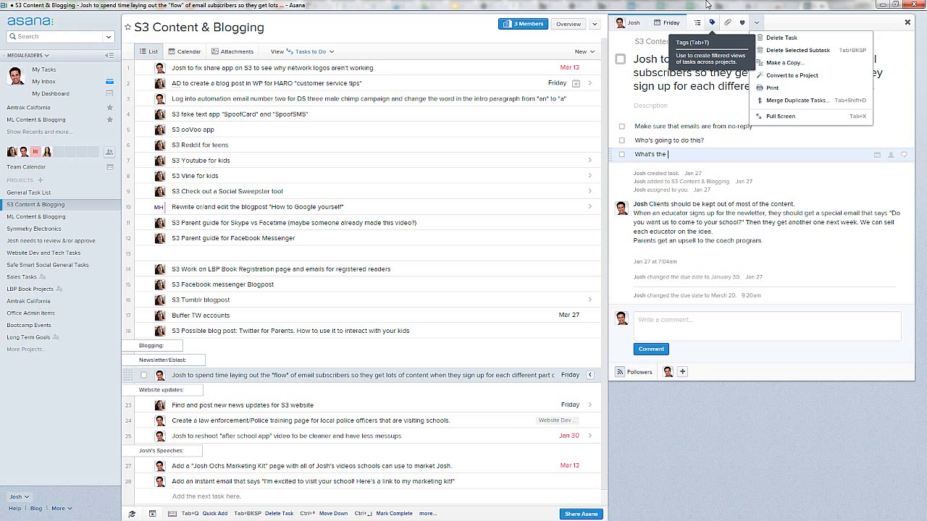
{"action": "left_click", "coordinate": [685, 167]}
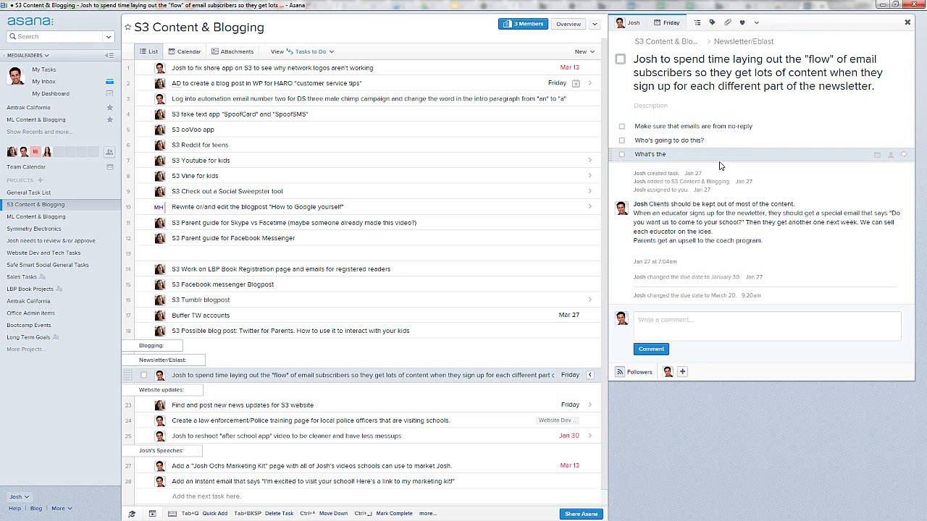
Step: Check Buffer TW accounts' Mar 27 due date, then start a new task at the list's bottom
{"action": "left_click", "coordinate": [208, 316]}
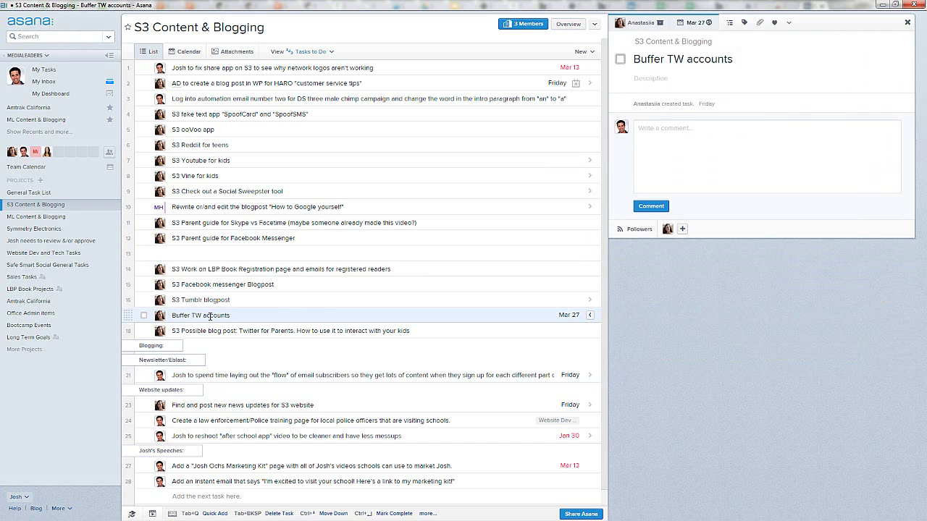
{"action": "left_click", "coordinate": [694, 23]}
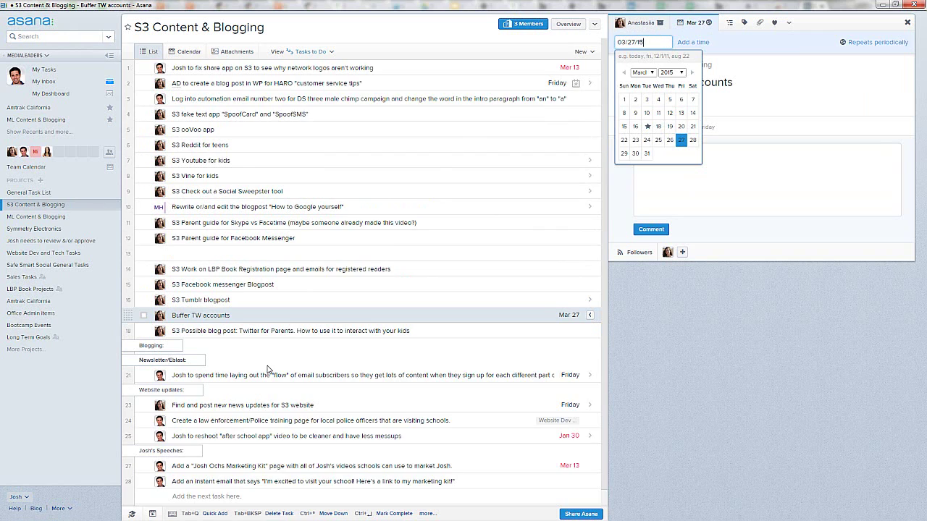
{"action": "scroll", "coordinate": [310, 333], "scroll_direction": "down", "scroll_amount": 1}
{"action": "left_click", "coordinate": [212, 480]}
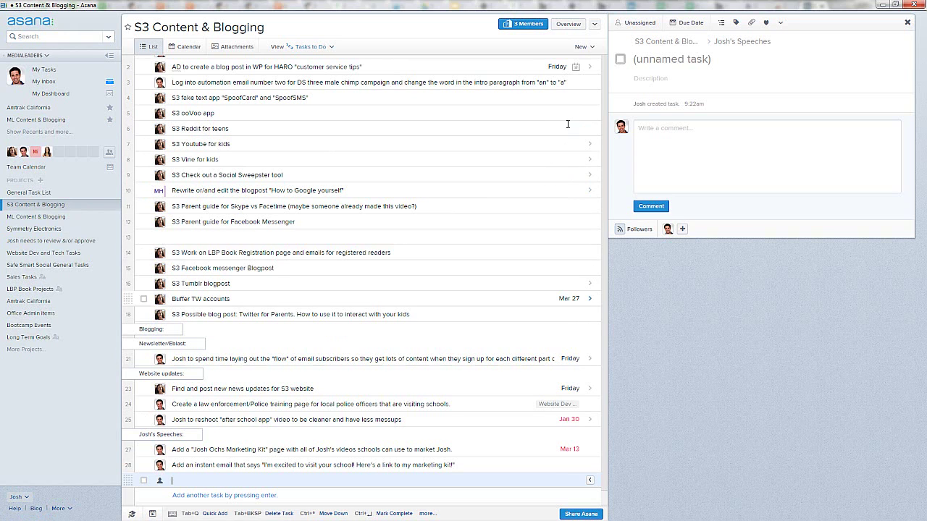
Step: Add an 'Intern Responsibilities' section holding the task 'Send blog post for new app'
{"action": "left_click", "coordinate": [592, 46]}
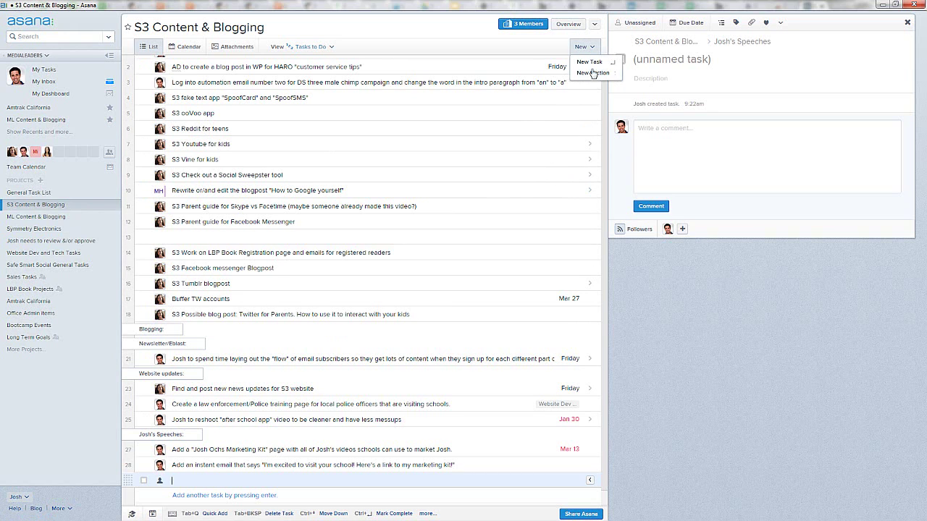
{"action": "left_click", "coordinate": [592, 73]}
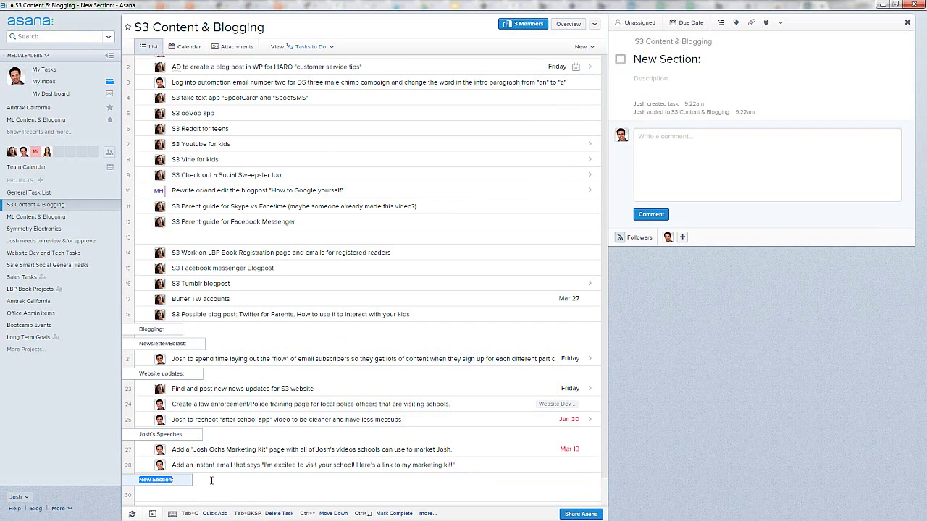
{"action": "type", "text": "Intern "}
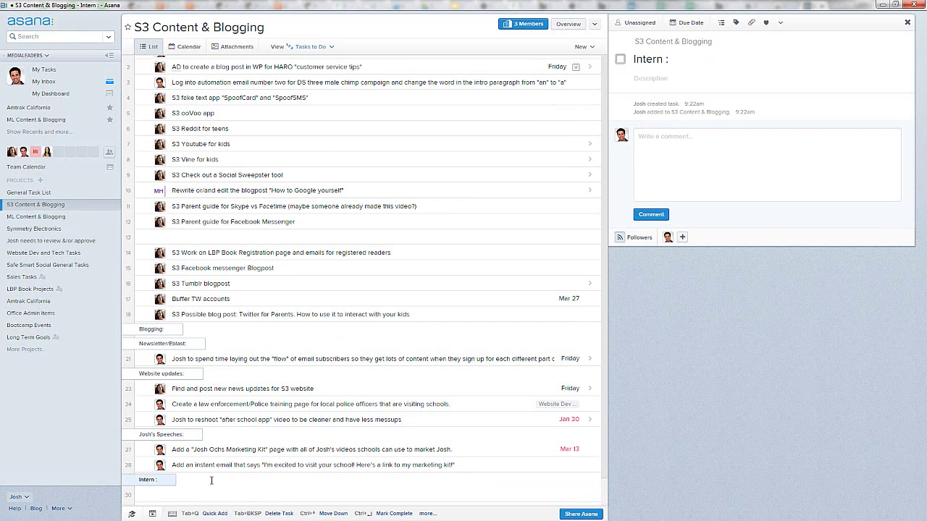
{"action": "type", "text": "Responsi"}
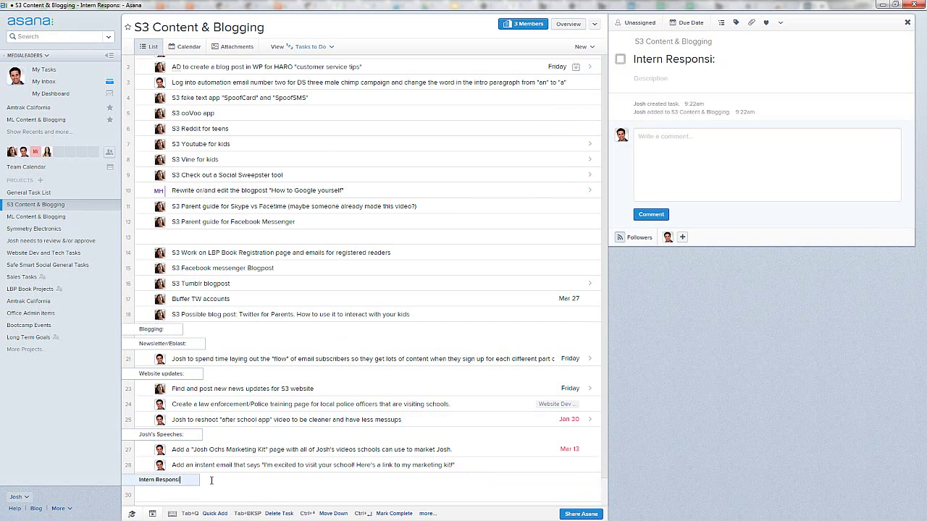
{"action": "type", "text": "bilities:"}
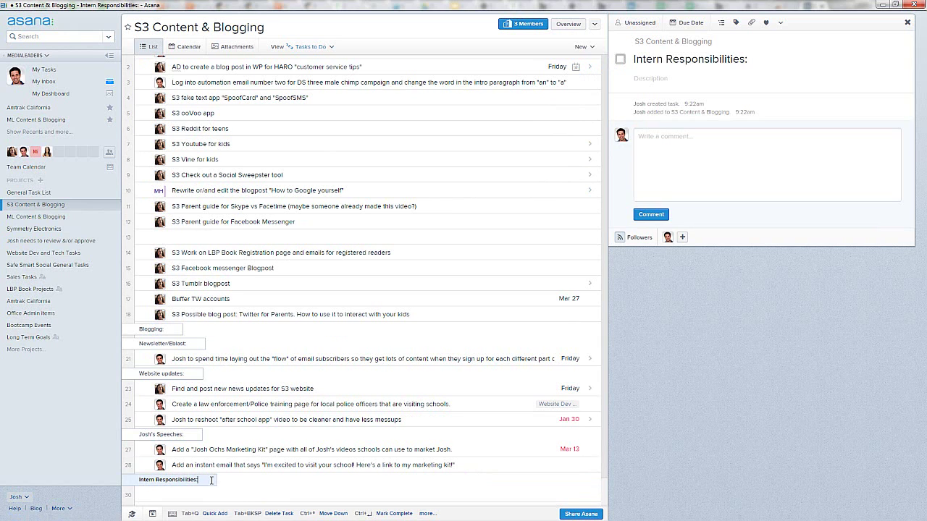
{"action": "key", "text": "Return"}
{"action": "type", "text": "Se"}
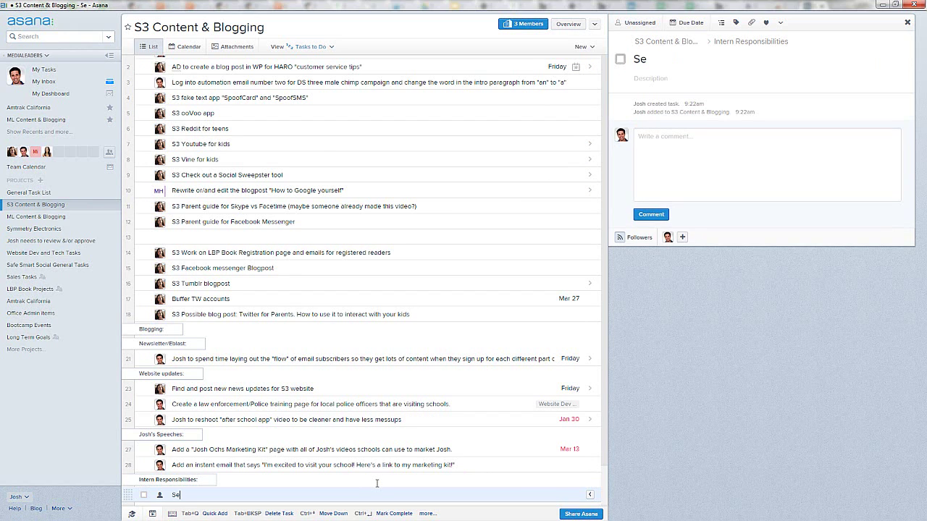
{"action": "type", "text": "nd blog post for new app"}
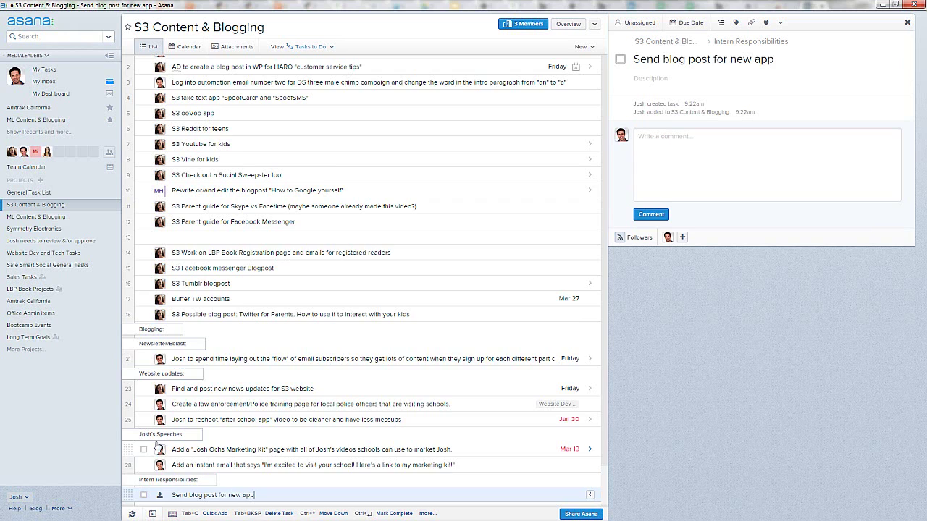
Step: Rename the section header to 'Fresh content to be reviewed:'
{"action": "scroll", "coordinate": [149, 463], "scroll_direction": "down", "scroll_amount": 1}
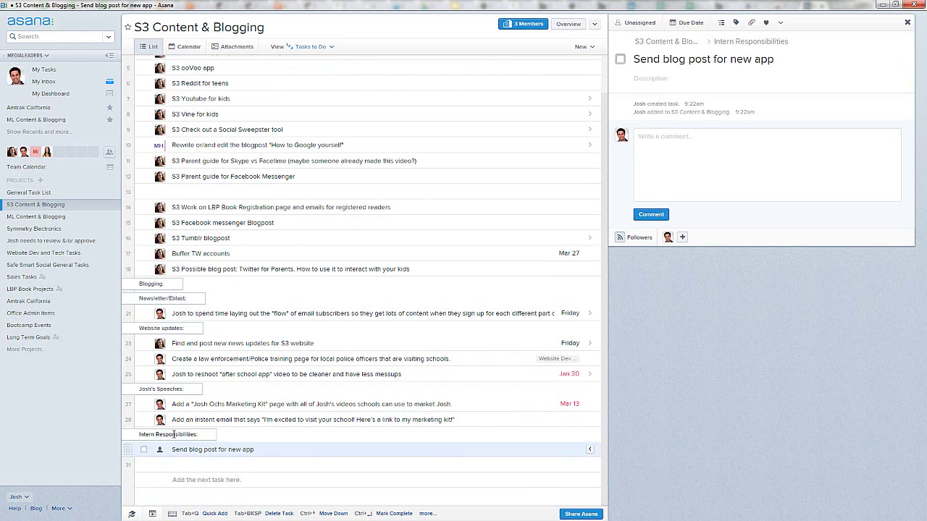
{"action": "left_click", "coordinate": [173, 434]}
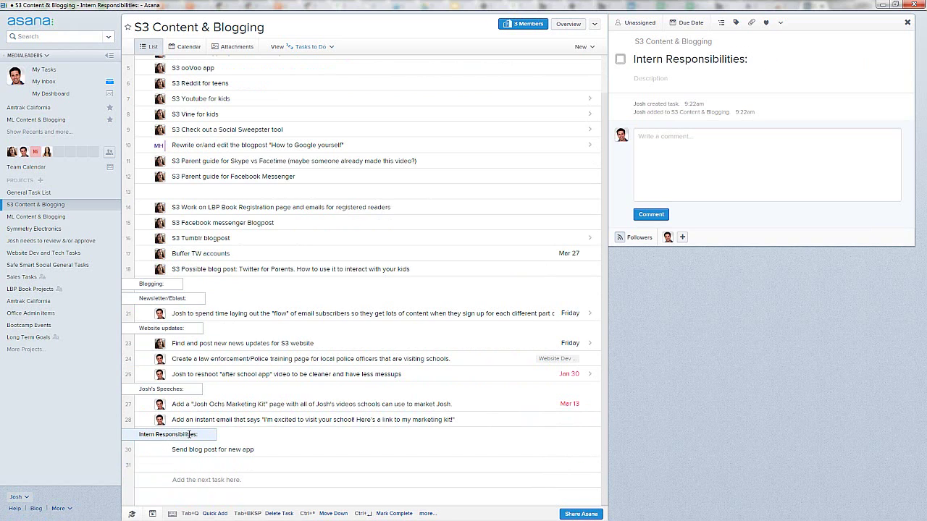
{"action": "left_click_drag", "start_coordinate": [142, 434], "coordinate": [141, 435]}
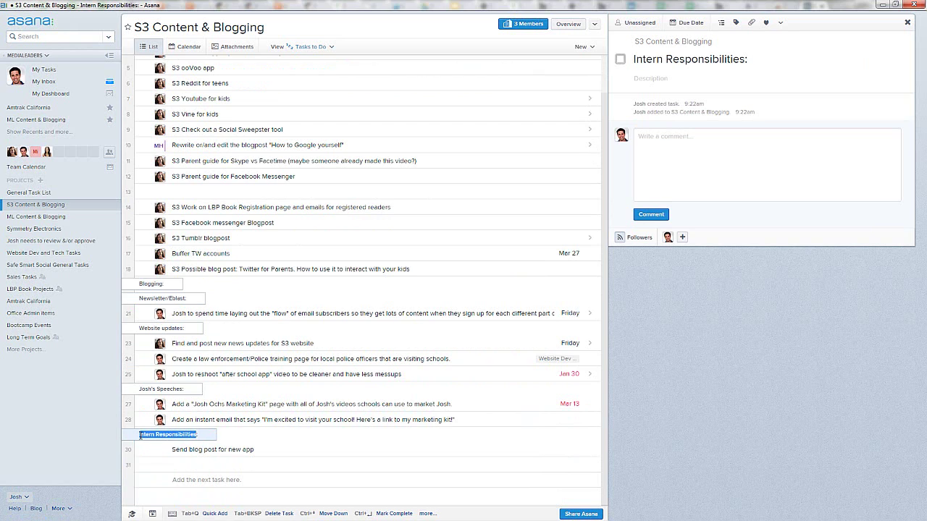
{"action": "type", "text": "Fresh cotent to:"}
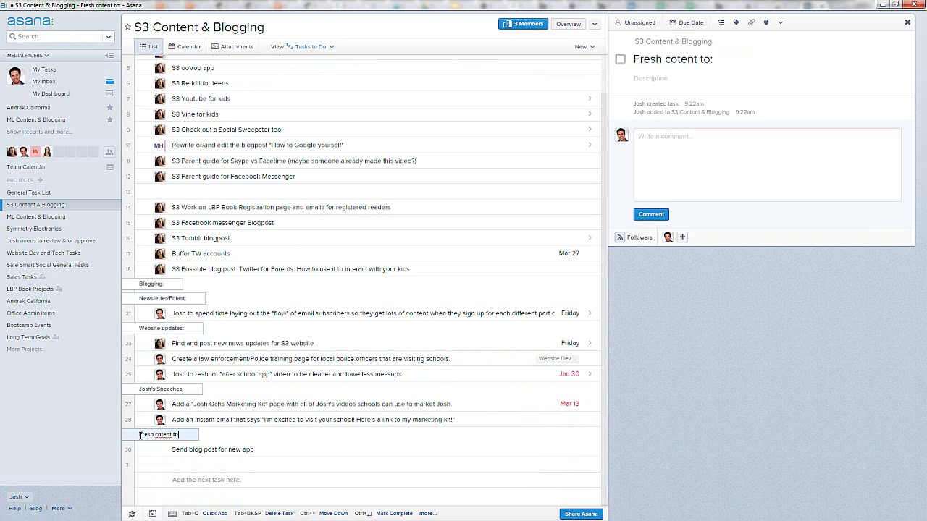
{"action": "key", "text": "BackSpace"}
{"action": "key", "text": "BackSpace"}
{"action": "key", "text": "BackSpace"}
{"action": "key", "text": "BackSpace"}
{"action": "key", "text": "BackSpace"}
{"action": "key", "text": "BackSpace"}
{"action": "key", "text": "BackSpace"}
{"action": "type", "text": "nte"}
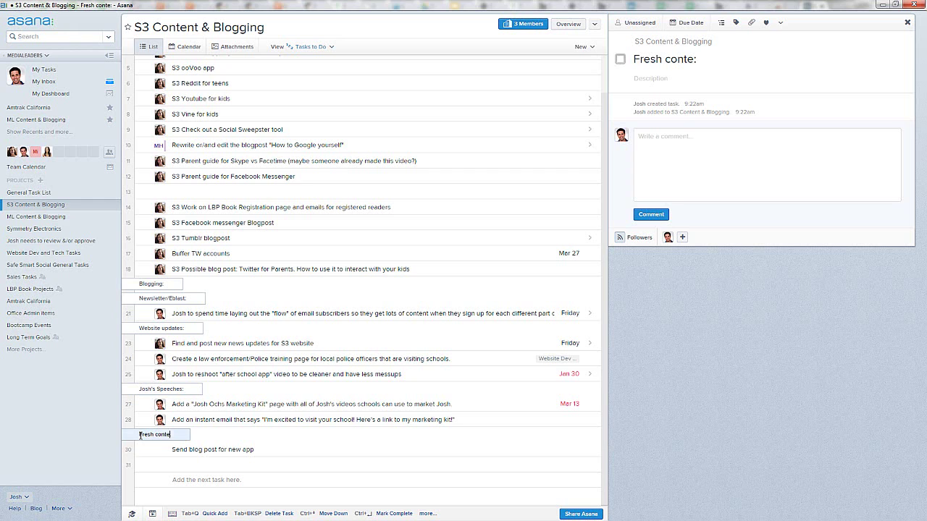
{"action": "type", "text": "nt to be reviewe"}
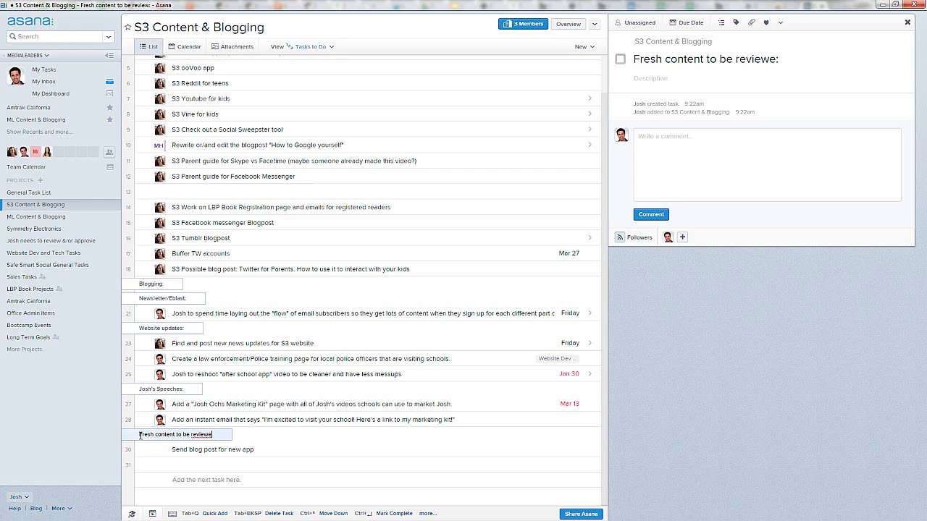
{"action": "type", "text": "d:"}
{"action": "left_click", "coordinate": [190, 450]}
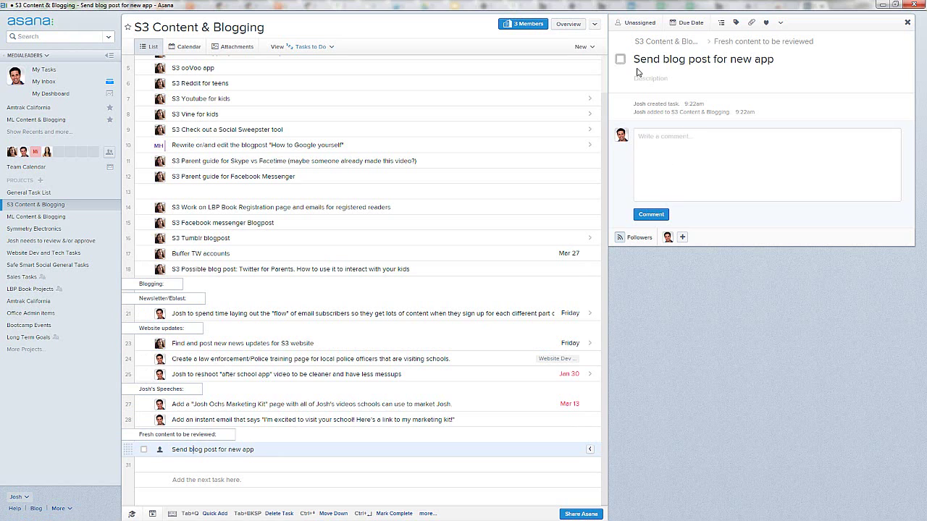
Step: Mark the email-subscriber flow task in row 21 as complete
{"action": "left_click", "coordinate": [211, 312]}
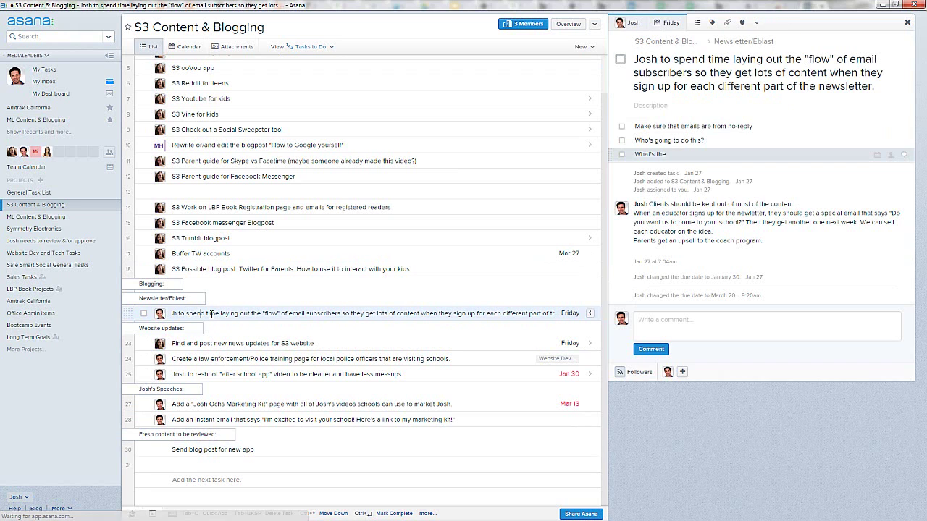
{"action": "left_click", "coordinate": [621, 61]}
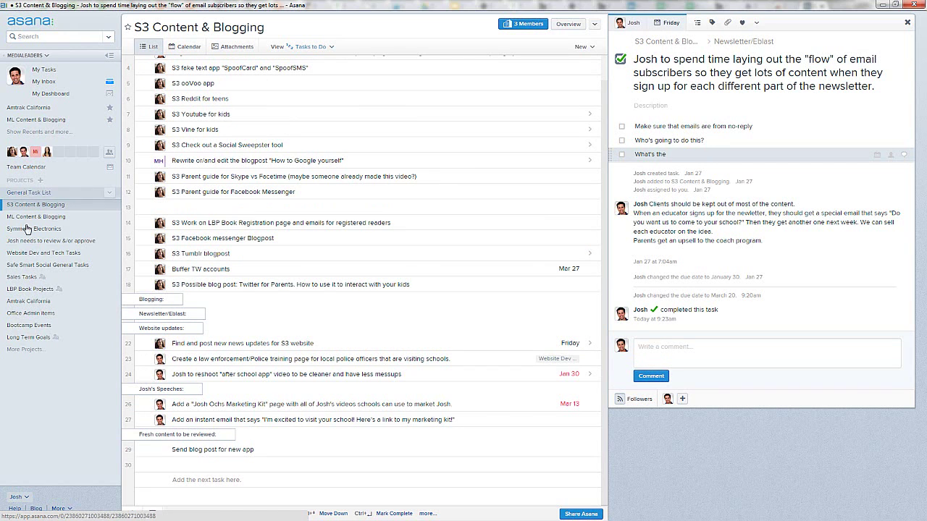
Step: Show all sidebar projects and view S3 Content & Blogging as a calendar around mid-March
{"action": "left_click", "coordinate": [24, 350]}
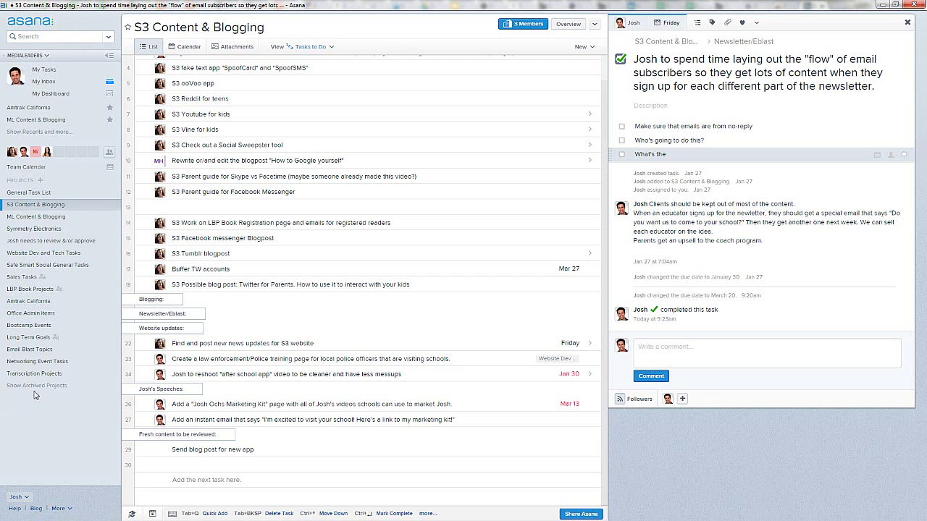
{"action": "left_click", "coordinate": [190, 45]}
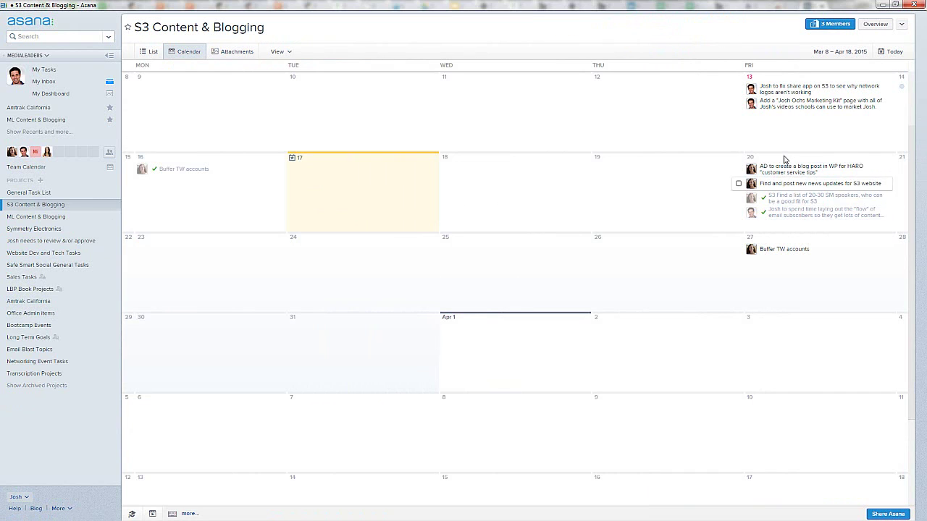
{"action": "scroll", "coordinate": [782, 155], "scroll_direction": "up", "scroll_amount": 2}
{"action": "scroll", "coordinate": [793, 248], "scroll_direction": "up", "scroll_amount": 2}
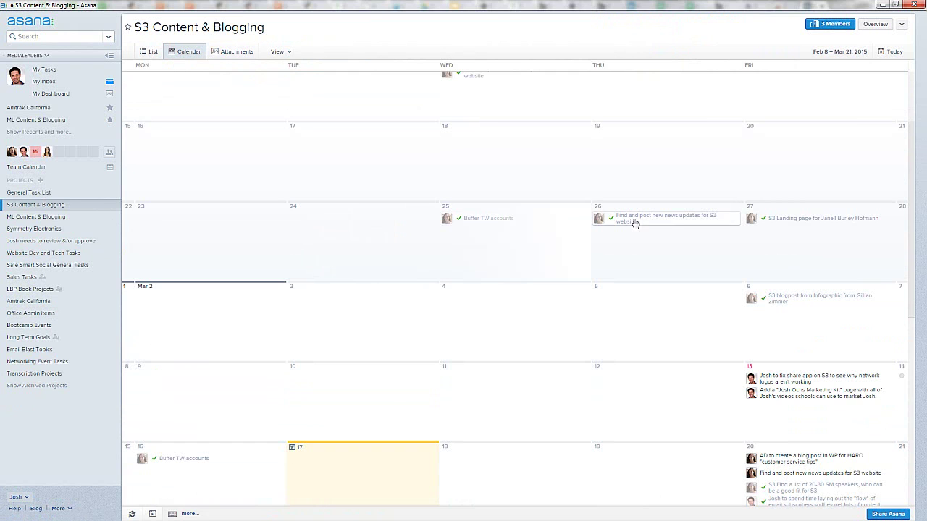
{"action": "scroll", "coordinate": [745, 253], "scroll_direction": "up", "scroll_amount": 2}
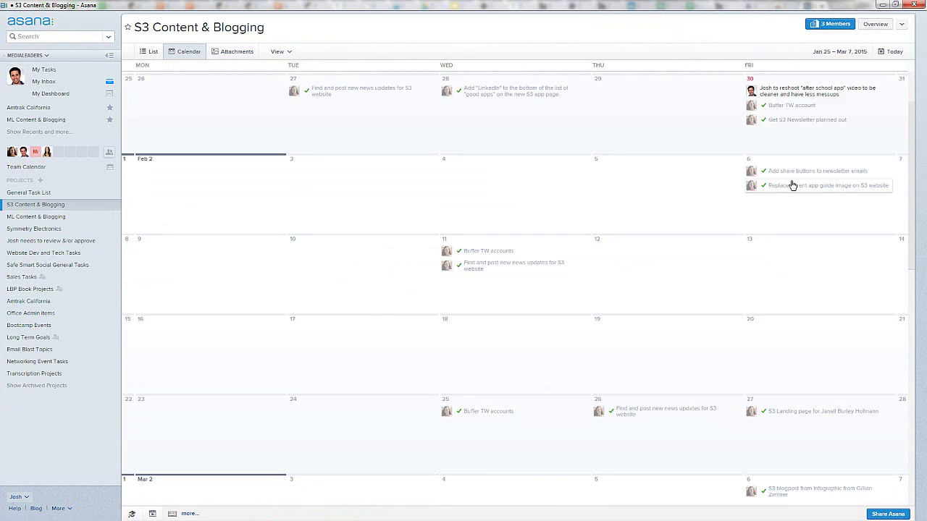
{"action": "scroll", "coordinate": [791, 185], "scroll_direction": "up", "scroll_amount": 2}
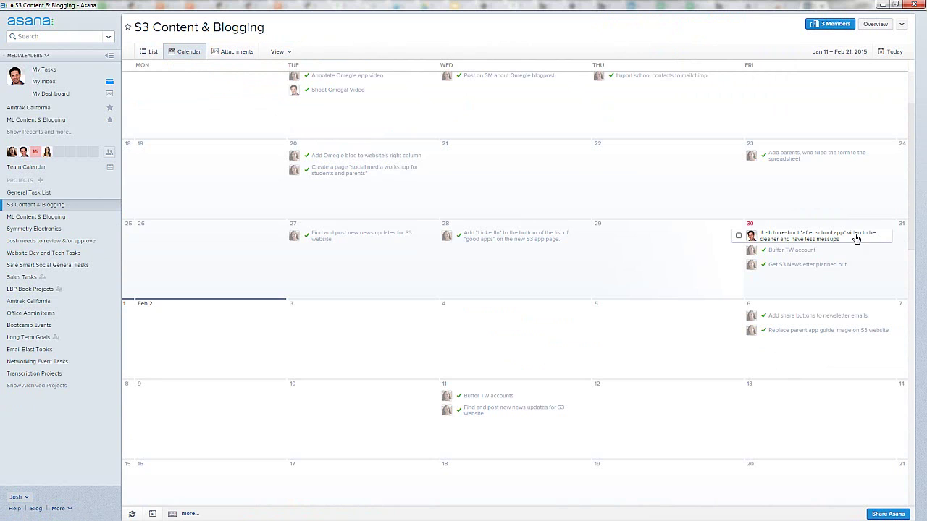
{"action": "scroll", "coordinate": [512, 217], "scroll_direction": "up", "scroll_amount": 1}
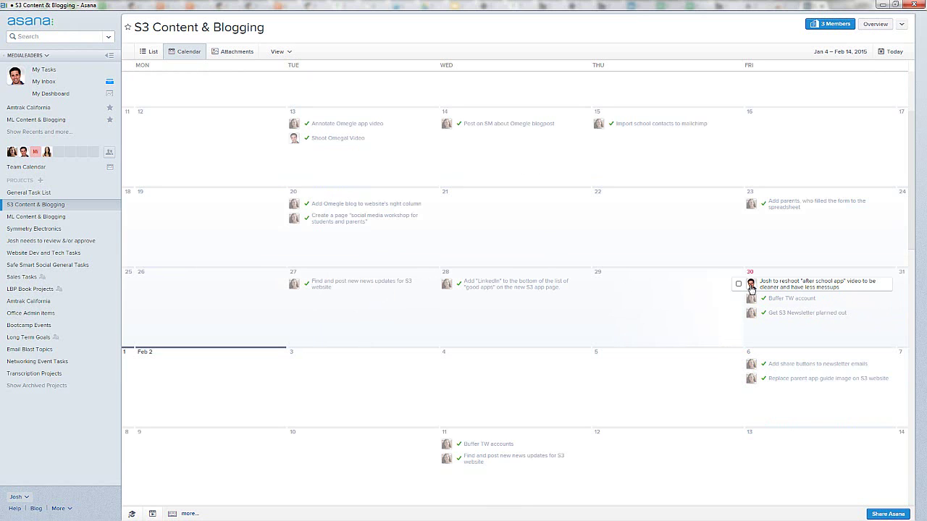
{"action": "scroll", "coordinate": [751, 287], "scroll_direction": "down", "scroll_amount": 6}
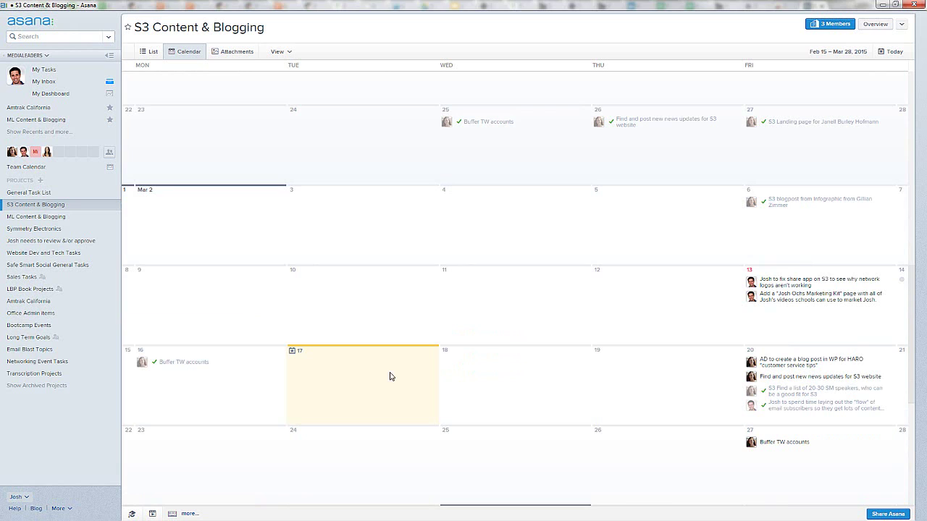
{"action": "scroll", "coordinate": [506, 384], "scroll_direction": "down", "scroll_amount": 1}
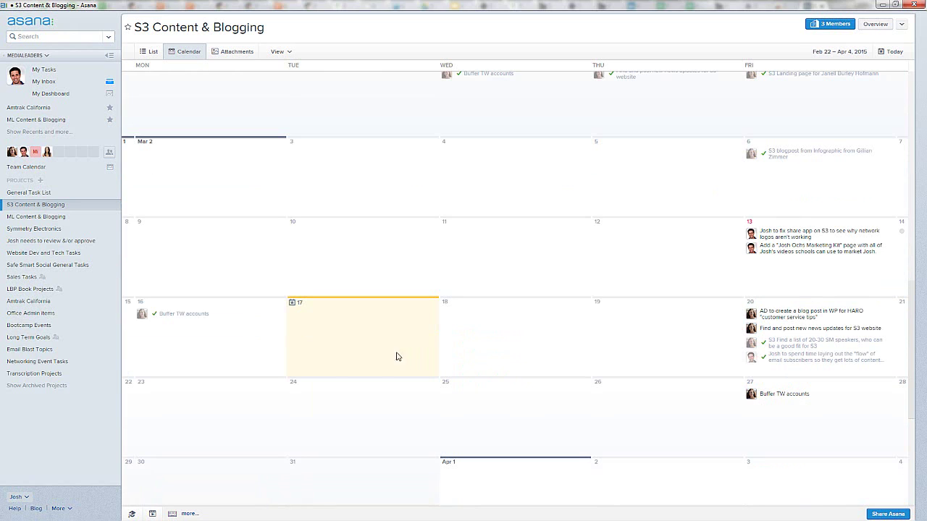
Step: Create the task 'Create new task' on Thursday Mar 19 and assign it to yourself
{"action": "left_click", "coordinate": [634, 342]}
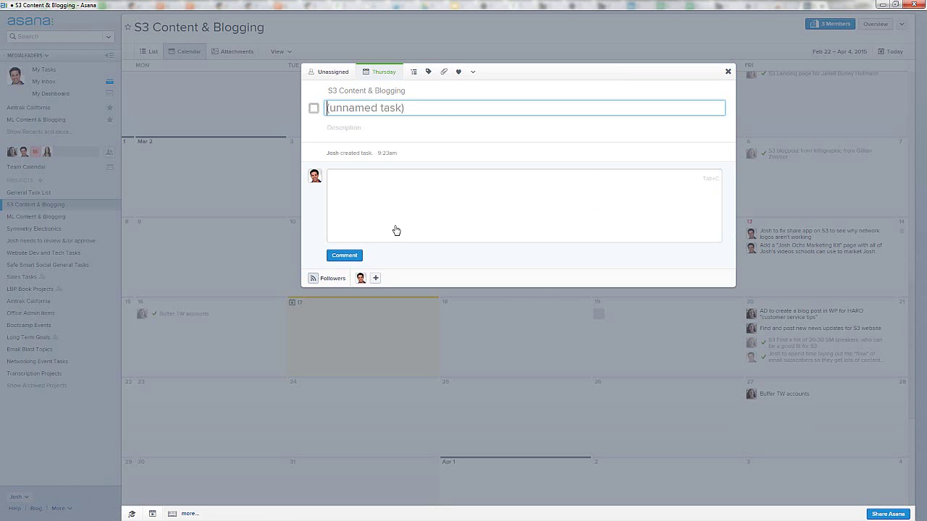
{"action": "type", "text": "Create new task"}
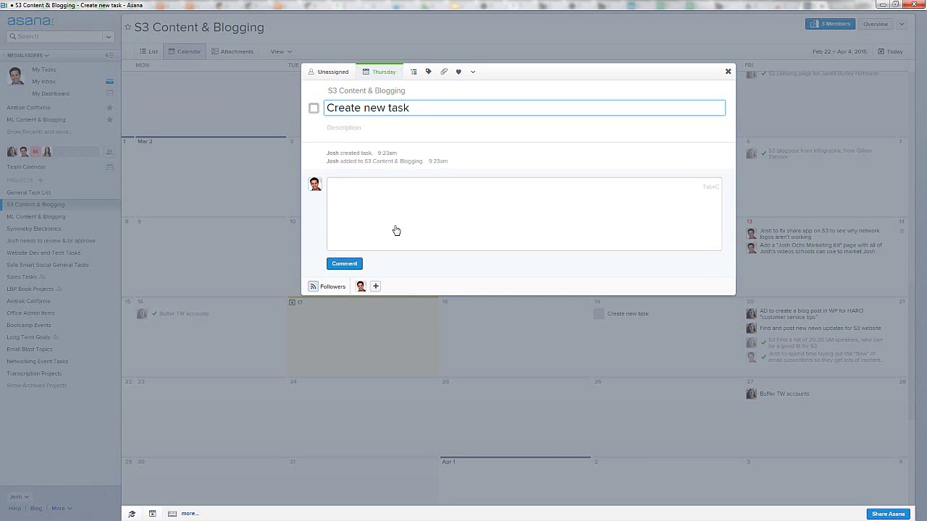
{"action": "left_click", "coordinate": [333, 72]}
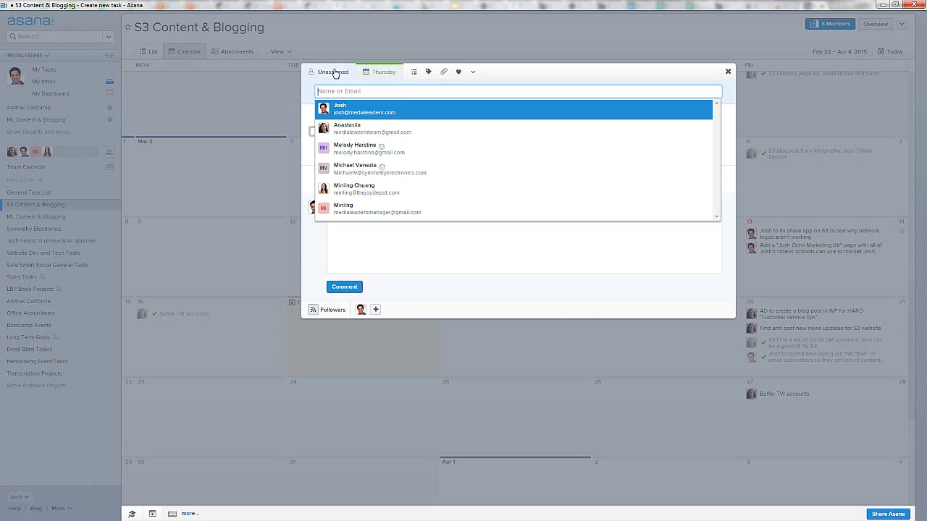
{"action": "left_click", "coordinate": [353, 112]}
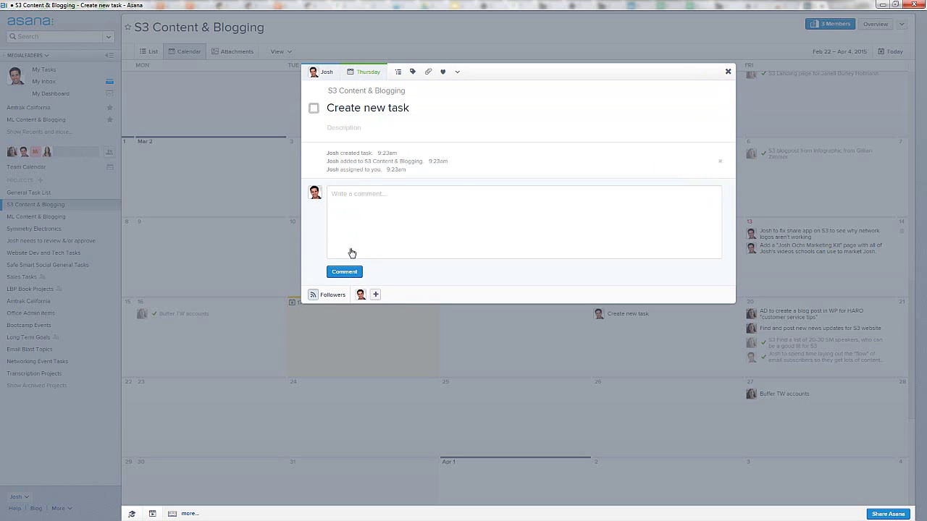
Step: Comment 'Use this link to develop or research' with the safesmartsocial.com link, then close the task
{"action": "left_click", "coordinate": [395, 193]}
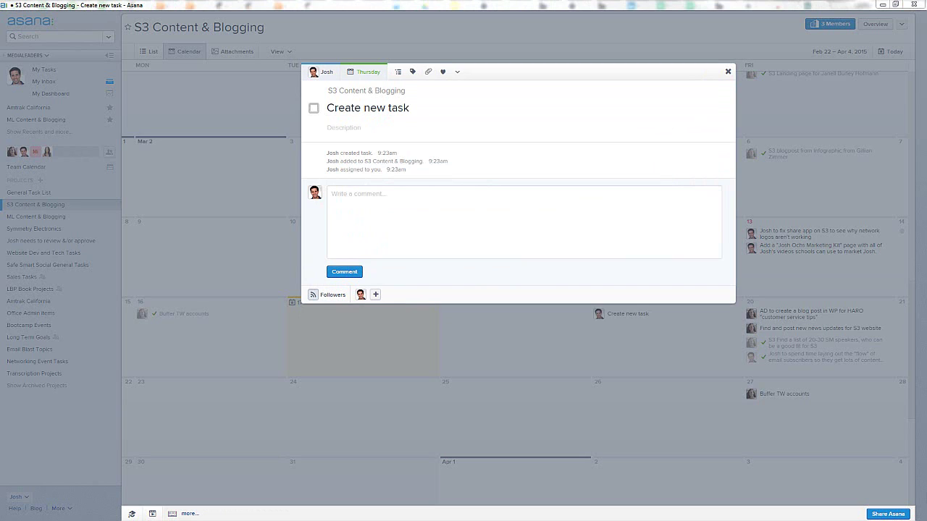
{"action": "left_click", "coordinate": [481, 212]}
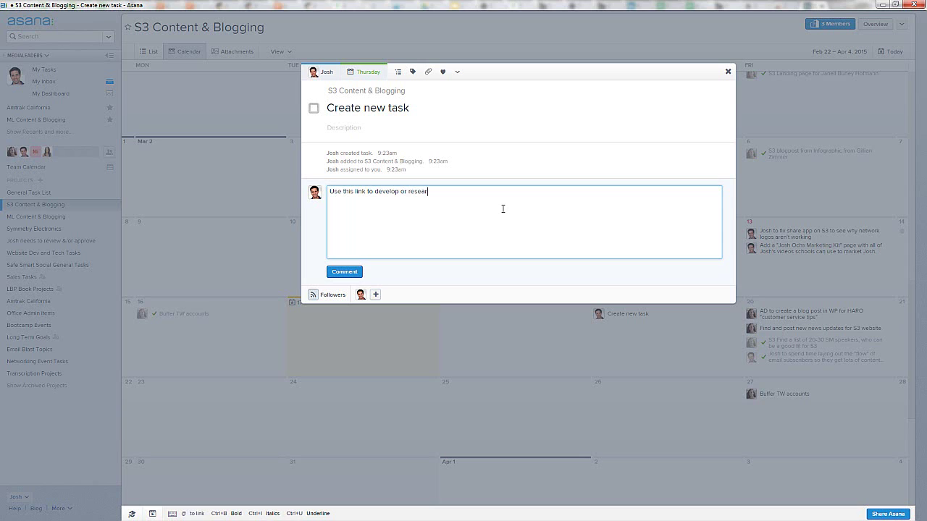
{"action": "type", "text": "Use this link to develop or research"}
{"action": "type", "text": "https://safesmartsocial.com/"}
{"action": "left_click", "coordinate": [344, 272]}
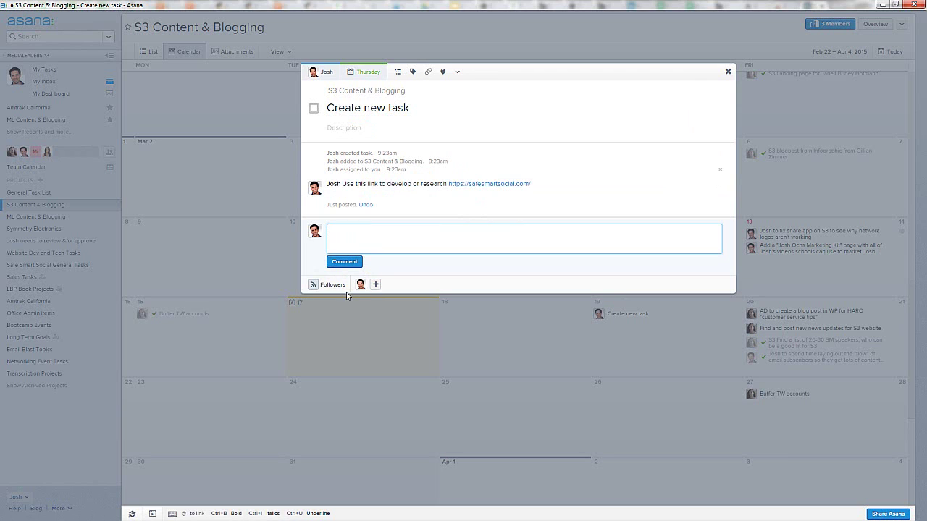
{"action": "left_click", "coordinate": [764, 121]}
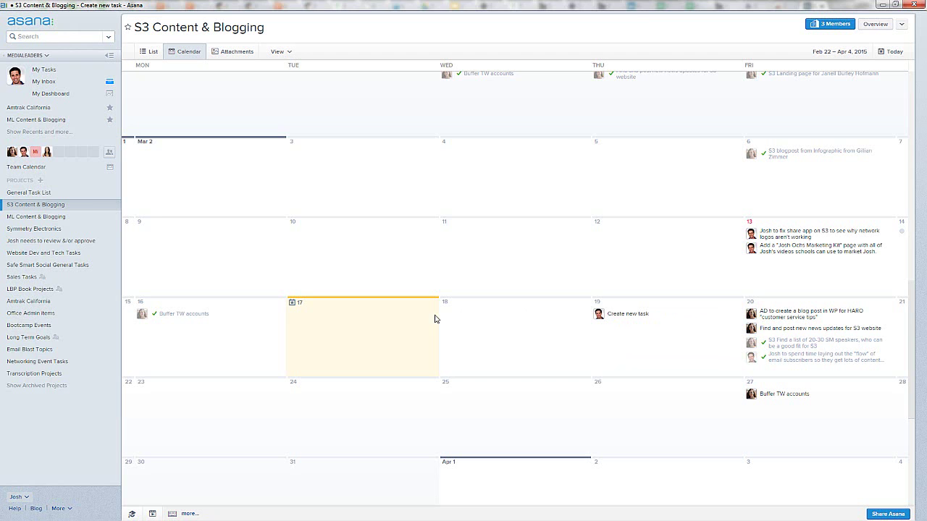
Step: View my assigned tasks on a calendar, then open the General Task List project overview
{"action": "left_click", "coordinate": [44, 70]}
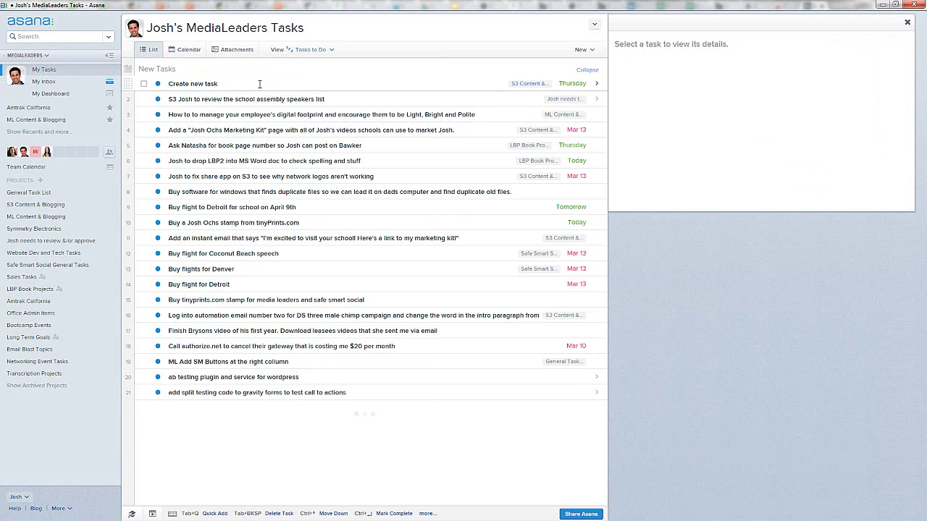
{"action": "left_click", "coordinate": [189, 51]}
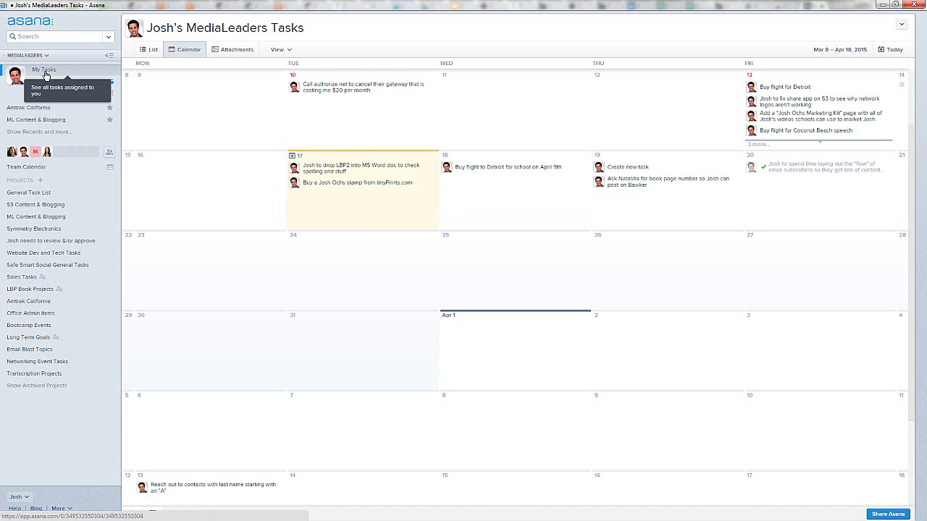
{"action": "left_click", "coordinate": [24, 193]}
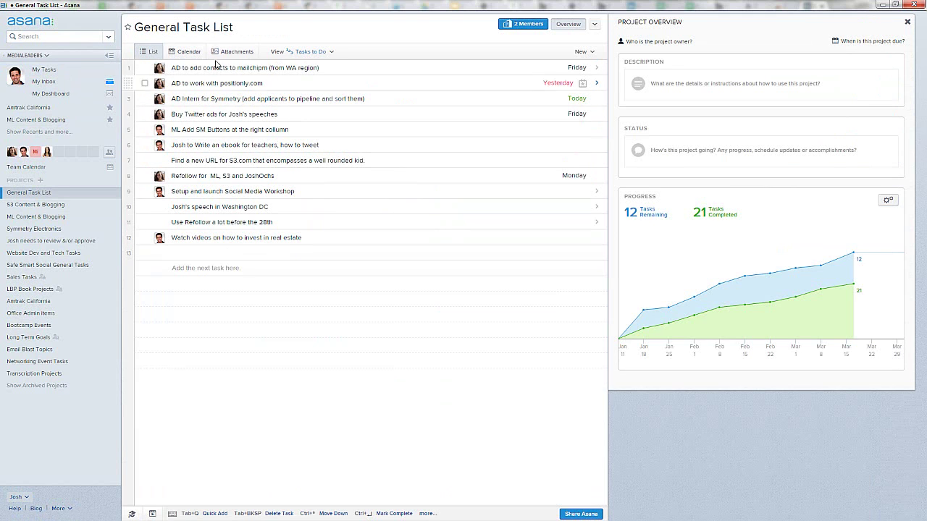
Step: Browse the General Task List's Calendar, List and Attachments views, then open the MediaLeaders Team Calendar
{"action": "left_click", "coordinate": [190, 52]}
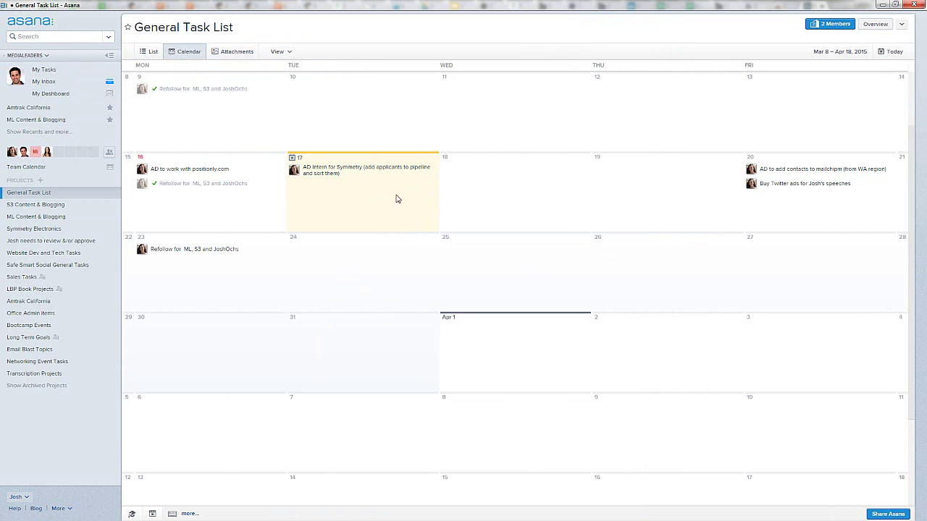
{"action": "left_click", "coordinate": [152, 52]}
{"action": "left_click", "coordinate": [235, 52]}
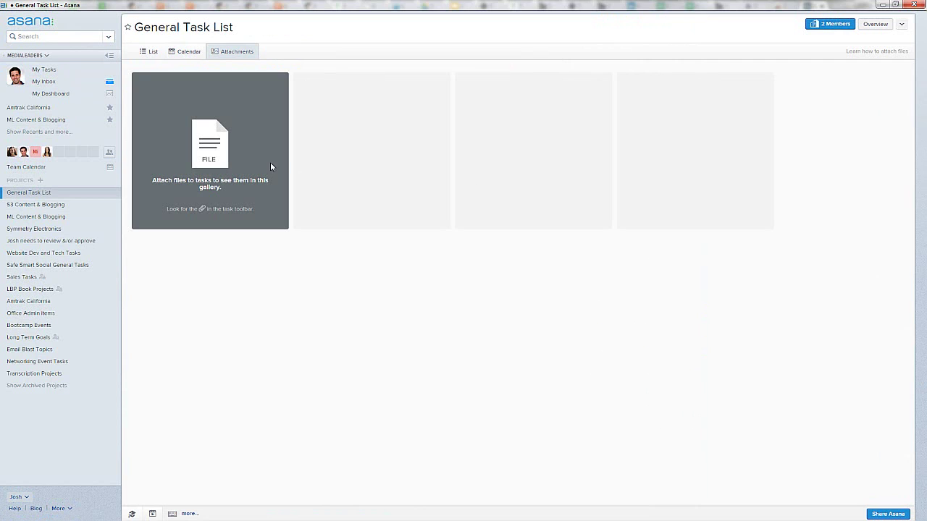
{"action": "left_click", "coordinate": [143, 51]}
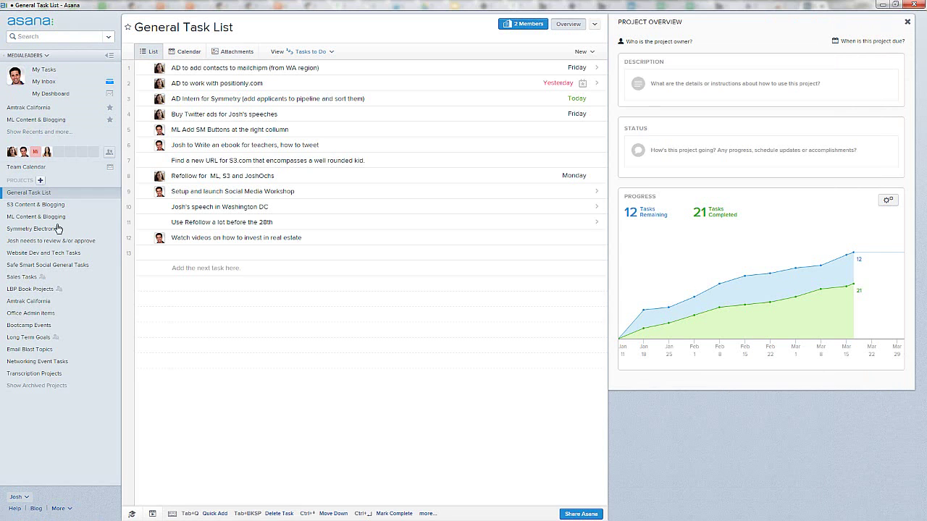
{"action": "left_click", "coordinate": [66, 171]}
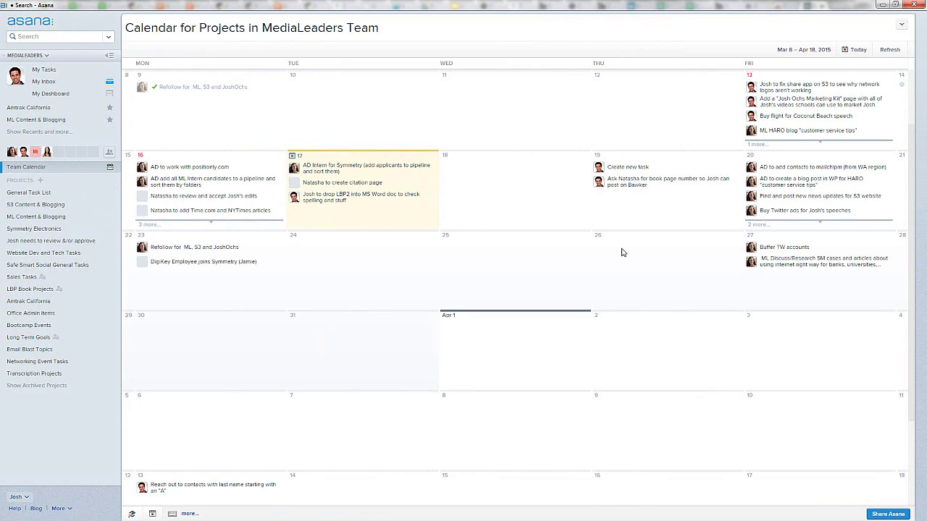
Step: Scroll the team calendar, then bring up the account menu's workspace list
{"action": "scroll", "coordinate": [621, 252], "scroll_direction": "up", "scroll_amount": 3}
{"action": "scroll", "coordinate": [446, 250], "scroll_direction": "down", "scroll_amount": 2}
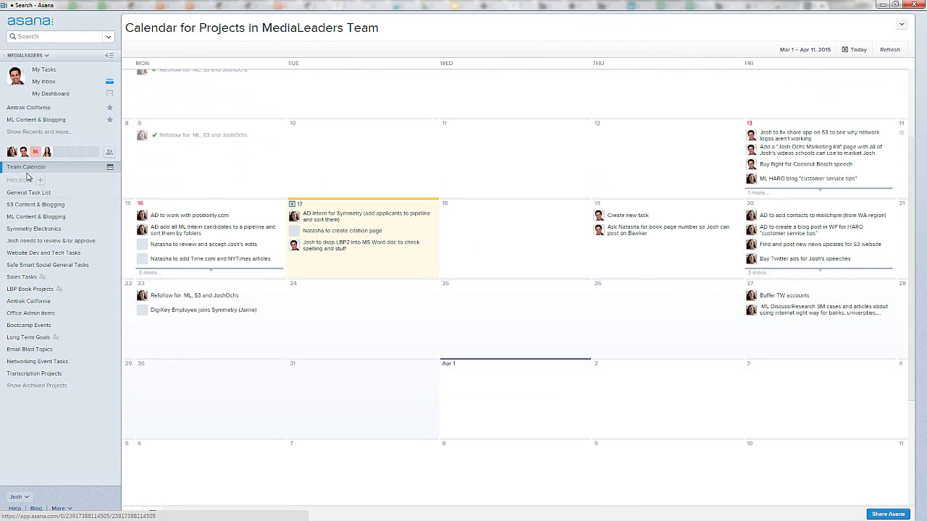
{"action": "left_click", "coordinate": [19, 497]}
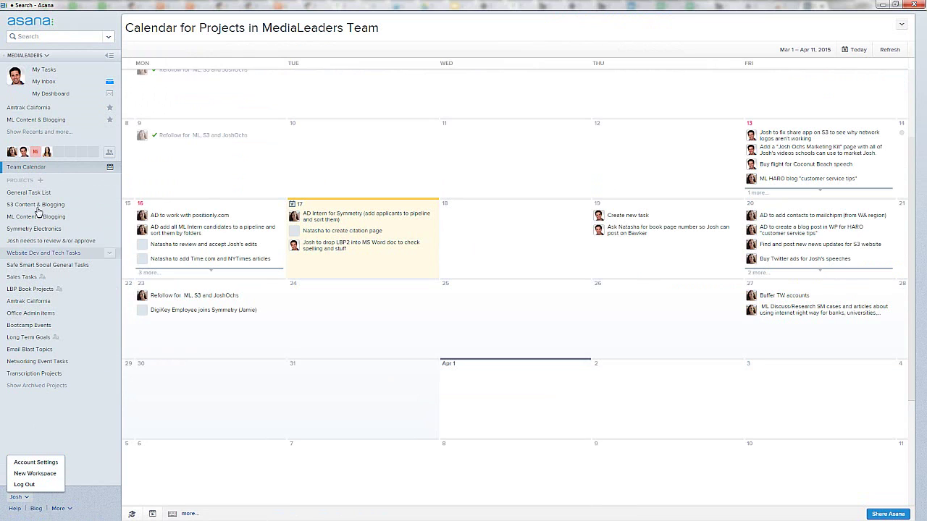
{"action": "left_click", "coordinate": [37, 56]}
Step: Switch to the Personal Projects workspace, then back to MediaLeaders
{"action": "left_click", "coordinate": [40, 94]}
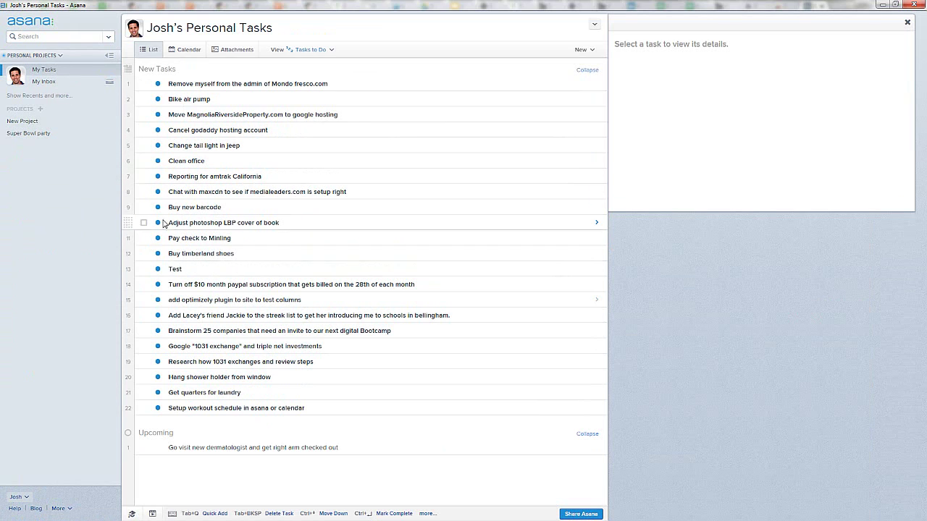
{"action": "left_click", "coordinate": [43, 56]}
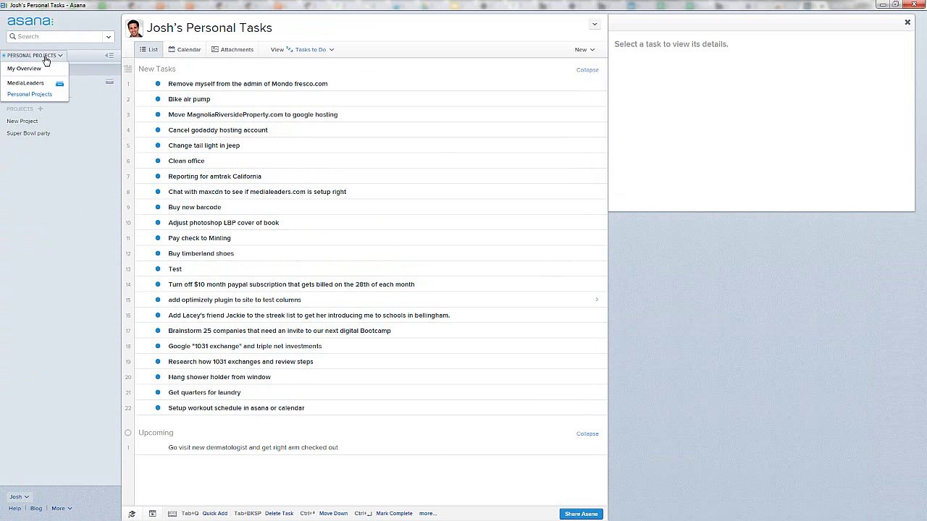
{"action": "left_click", "coordinate": [33, 86]}
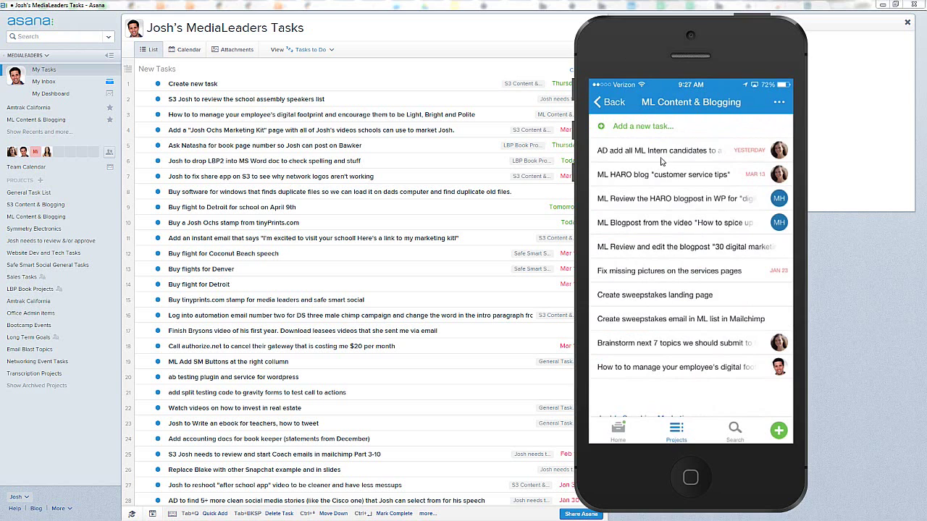
Step: Shift the phone mirror aside to uncover the task due dates
{"action": "left_click_drag", "start_coordinate": [661, 161], "coordinate": [694, 165]}
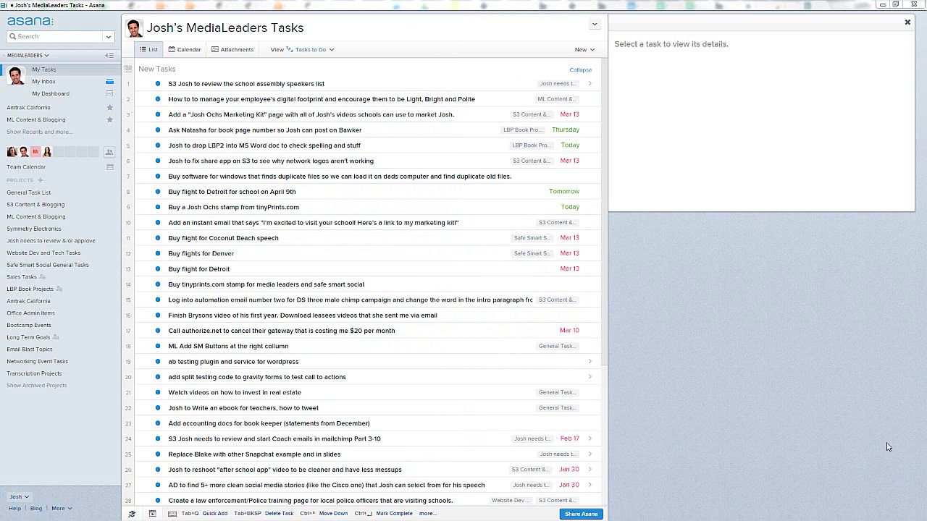
Step: Switch to Google Calendar and close the phone call event details
{"action": "key", "text": "alt+Tab"}
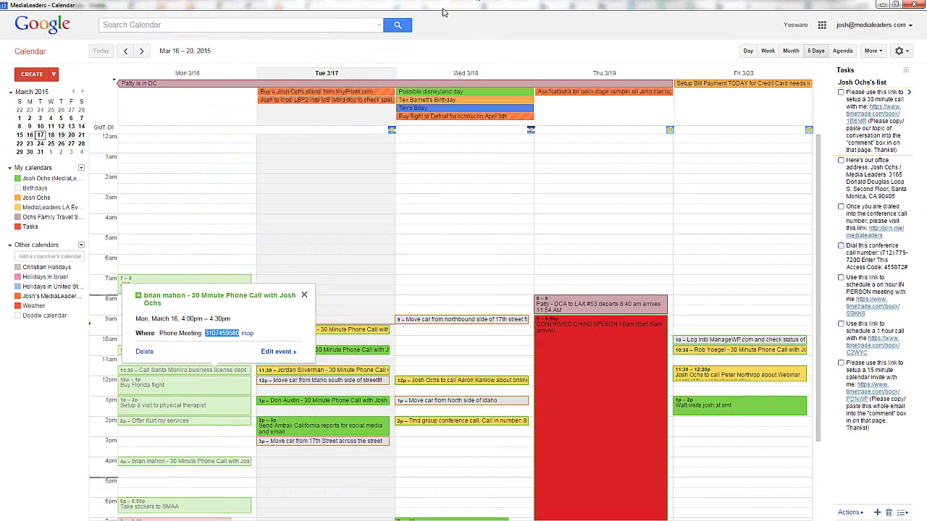
{"action": "left_click", "coordinate": [304, 296]}
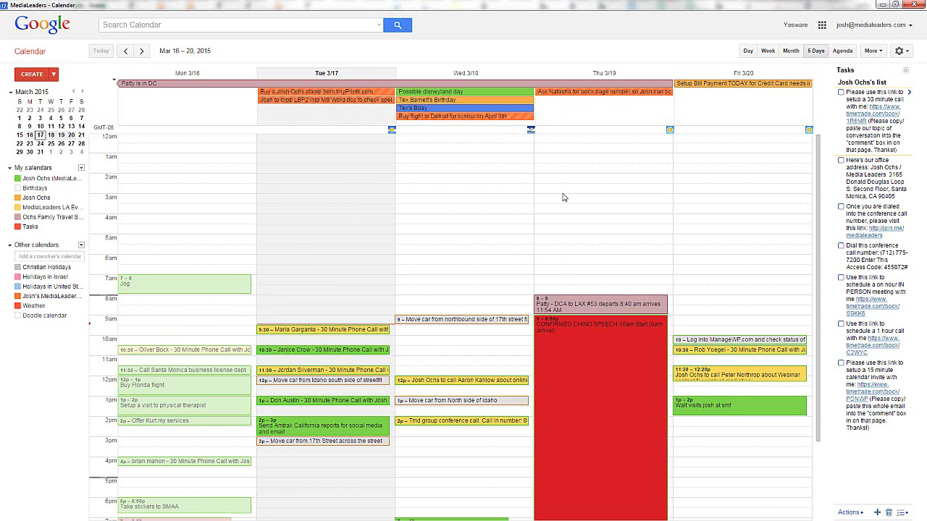
{"action": "scroll", "coordinate": [442, 268], "scroll_direction": "down", "scroll_amount": 1}
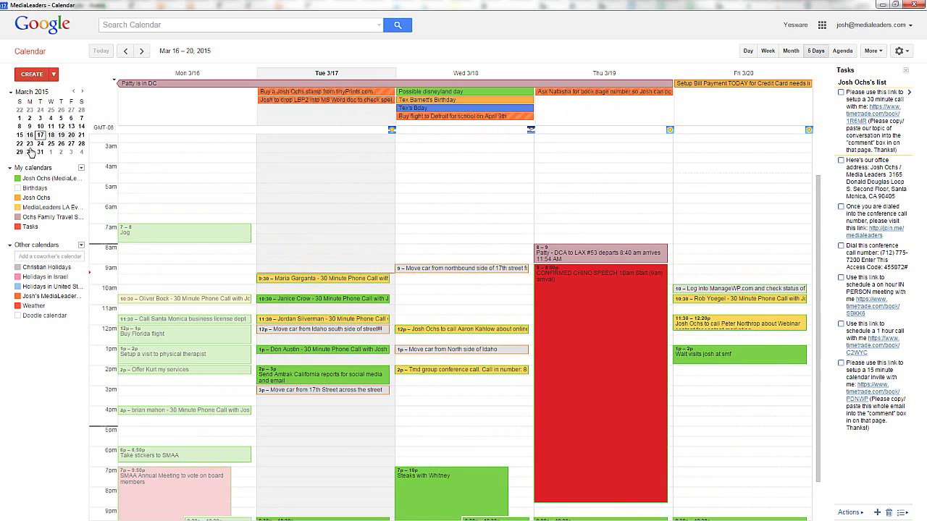
Step: Browse the March 9–13 and March 16–20 weeks, then return to the Asana task list
{"action": "left_click_drag", "start_coordinate": [30, 143], "coordinate": [81, 136]}
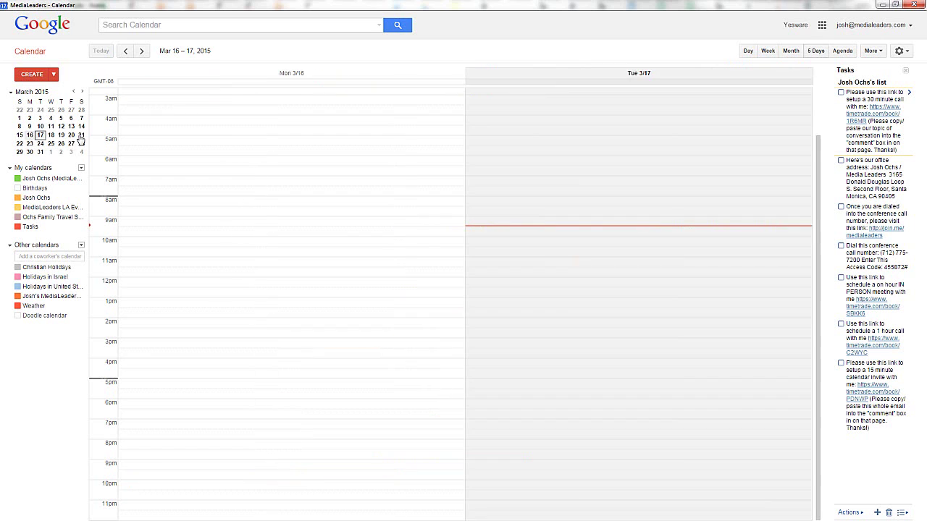
{"action": "left_click_drag", "start_coordinate": [28, 127], "coordinate": [70, 128]}
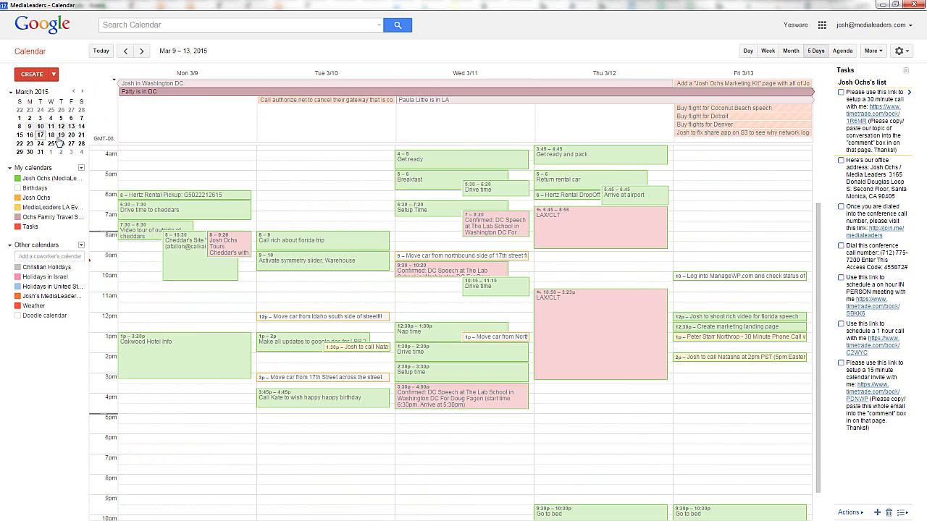
{"action": "left_click_drag", "start_coordinate": [29, 136], "coordinate": [71, 136]}
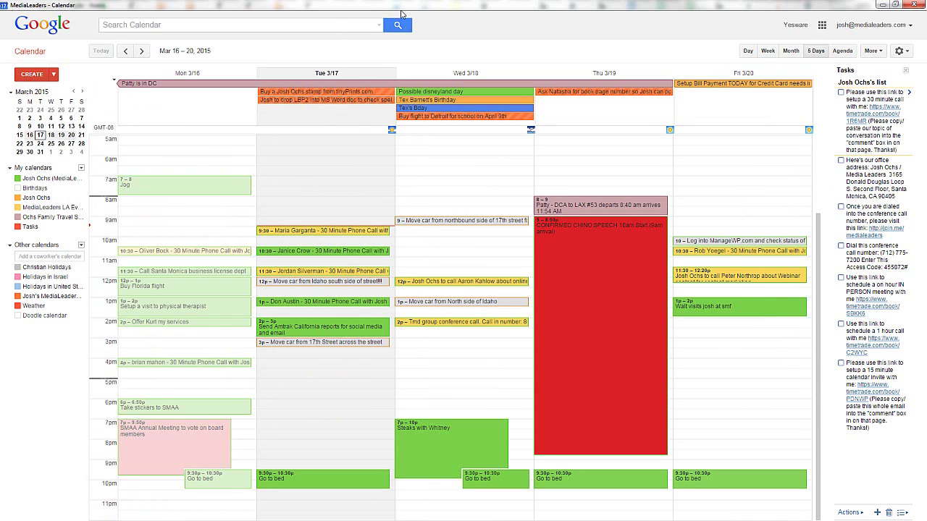
{"action": "key", "text": "alt+Tab"}
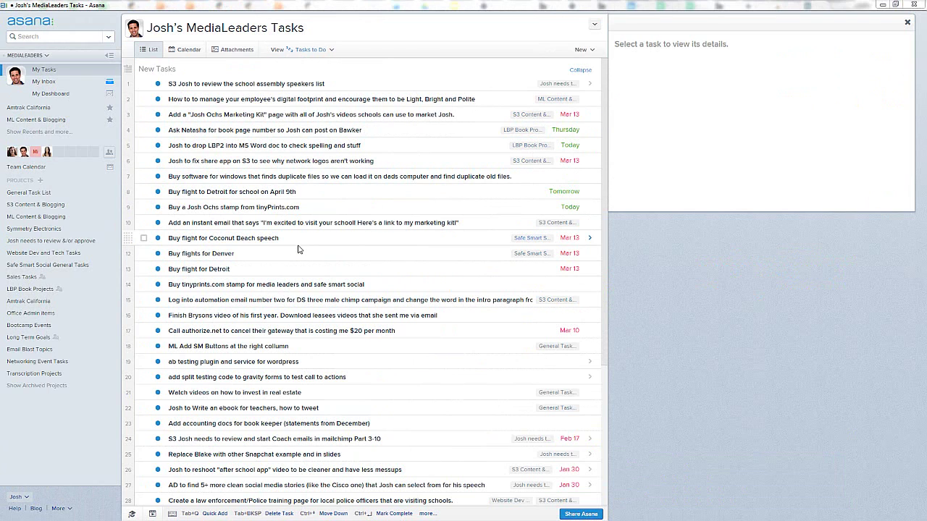
Step: Show My Tasks as a month calendar spanning March 9 to mid-April
{"action": "left_click", "coordinate": [186, 50]}
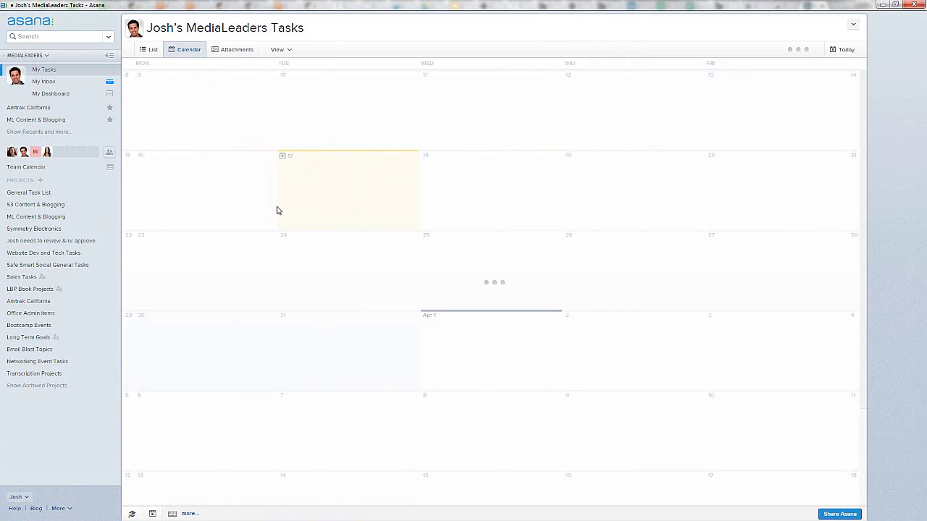